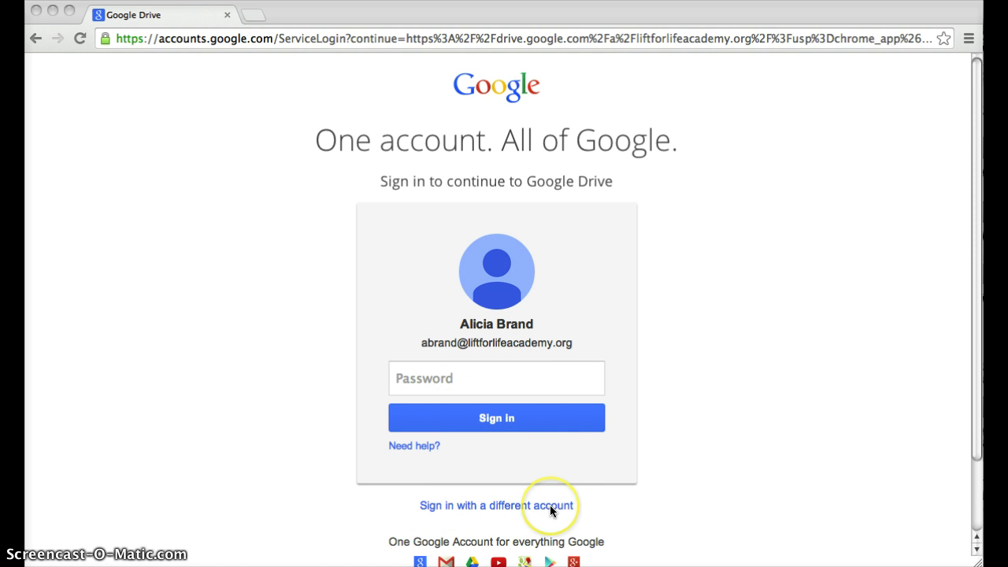
# Step: Add the school account and sign in to Drive with its e-mail address and password
pyautogui.click(529, 505)
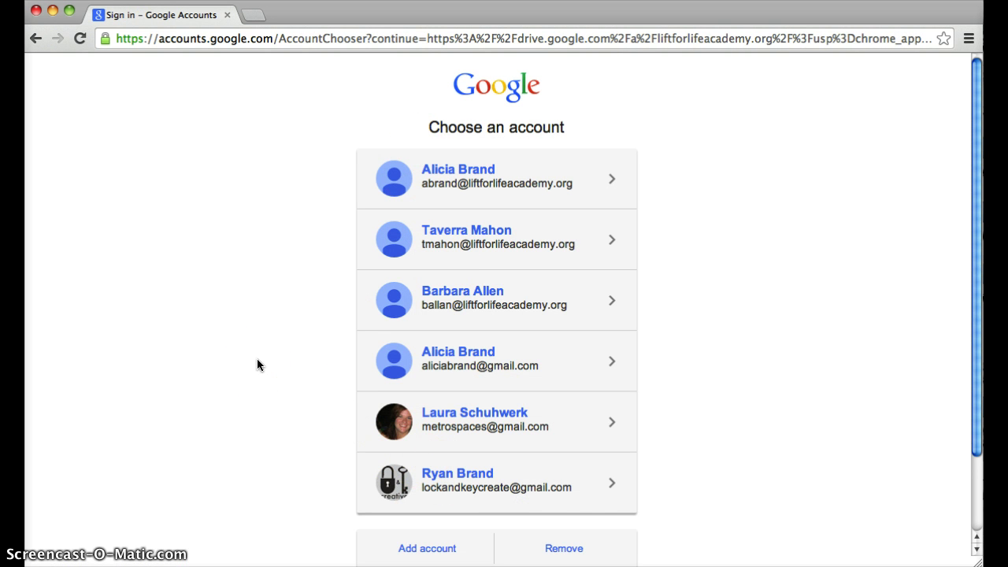
pyautogui.click(423, 545)
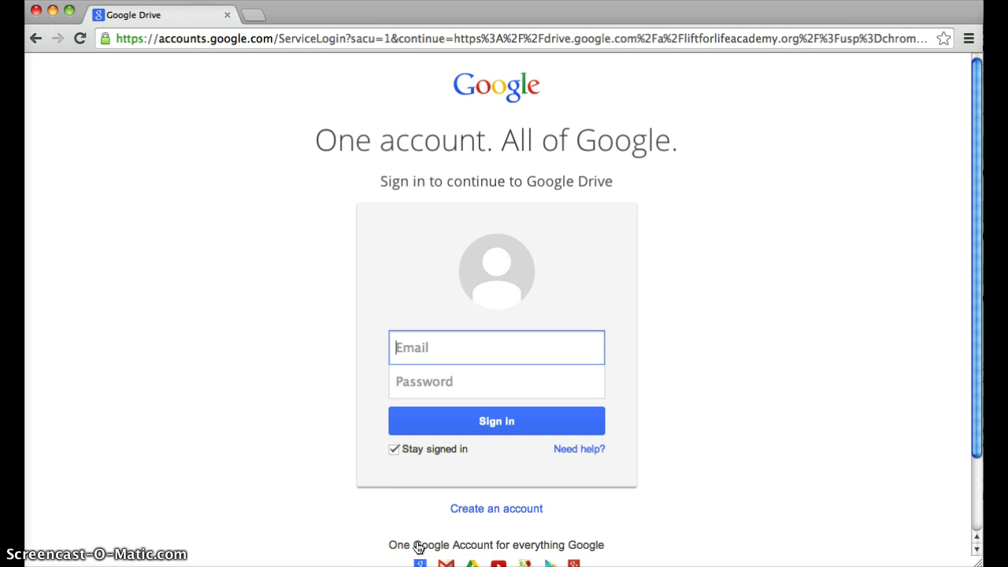
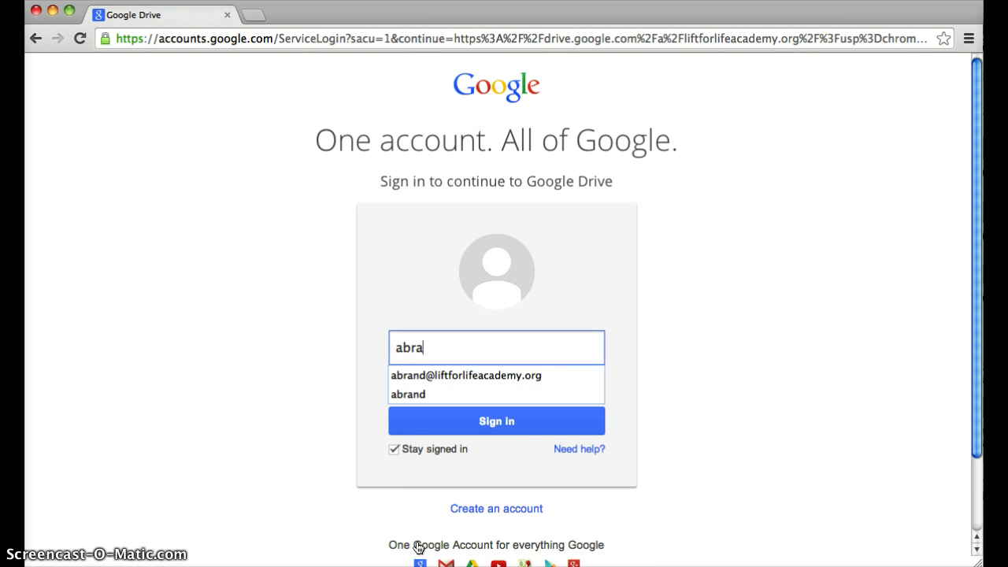
pyautogui.click(503, 377)
pyautogui.click(497, 382)
pyautogui.write('••••')
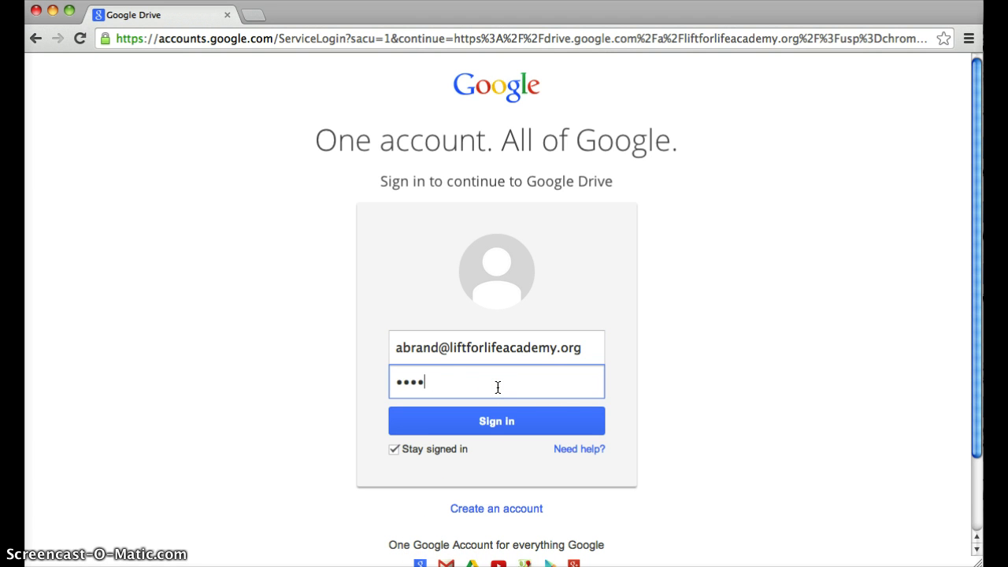
pyautogui.write('•••••')
pyautogui.press('Return')
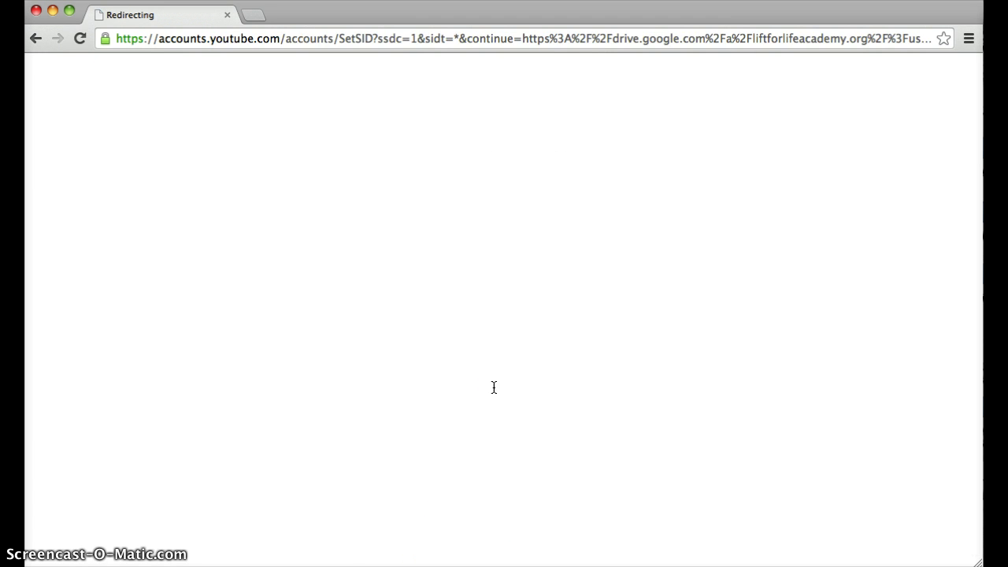
pyautogui.click(413, 236)
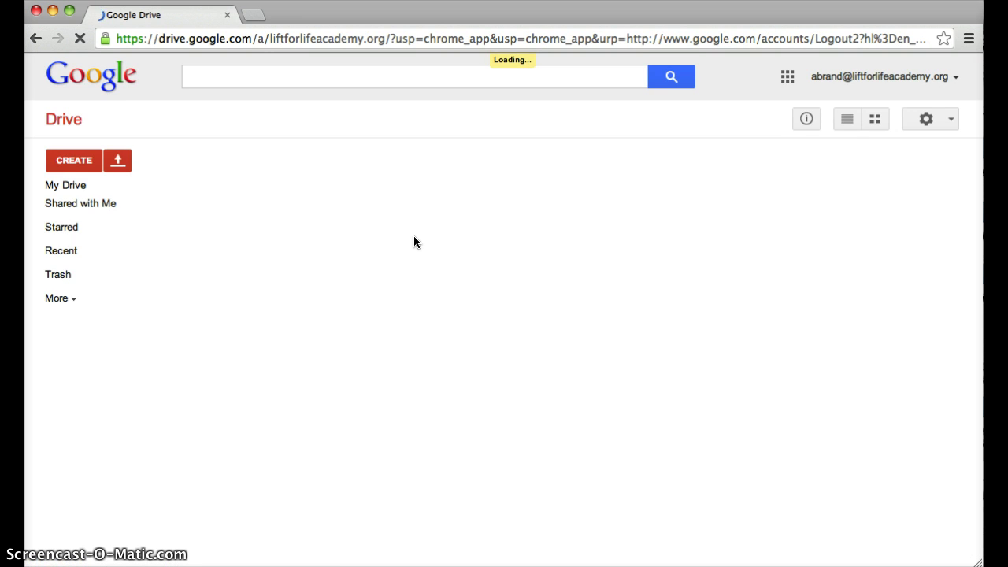
# Step: Let My Drive finish loading, then open and close the Google apps menu
pyautogui.click(659, 545)
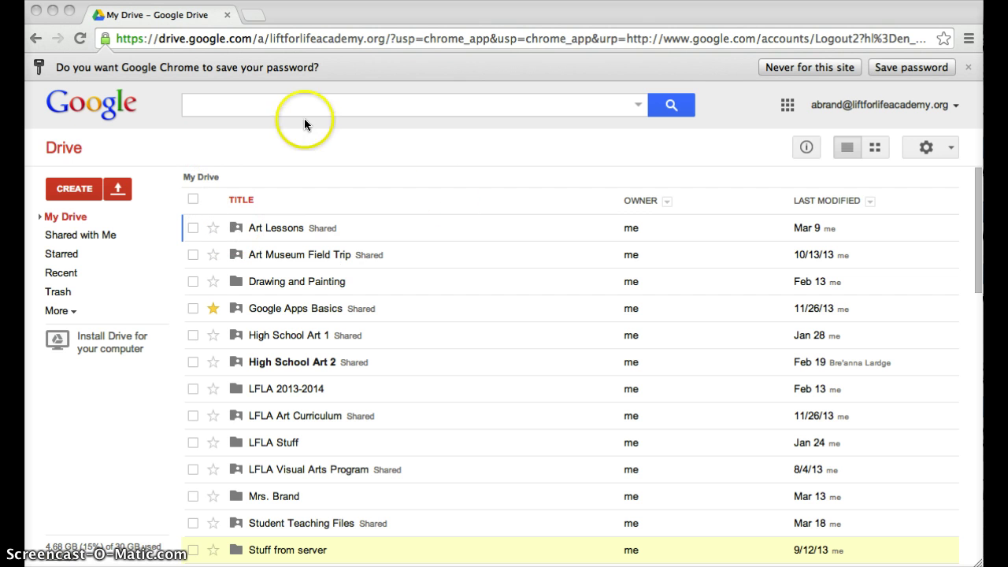
pyautogui.click(786, 107)
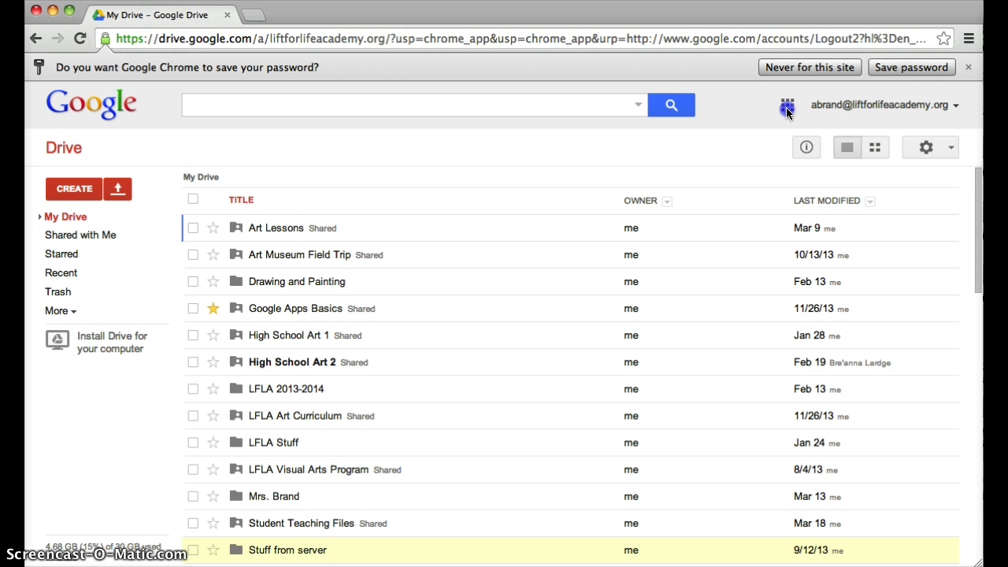
pyautogui.click(786, 110)
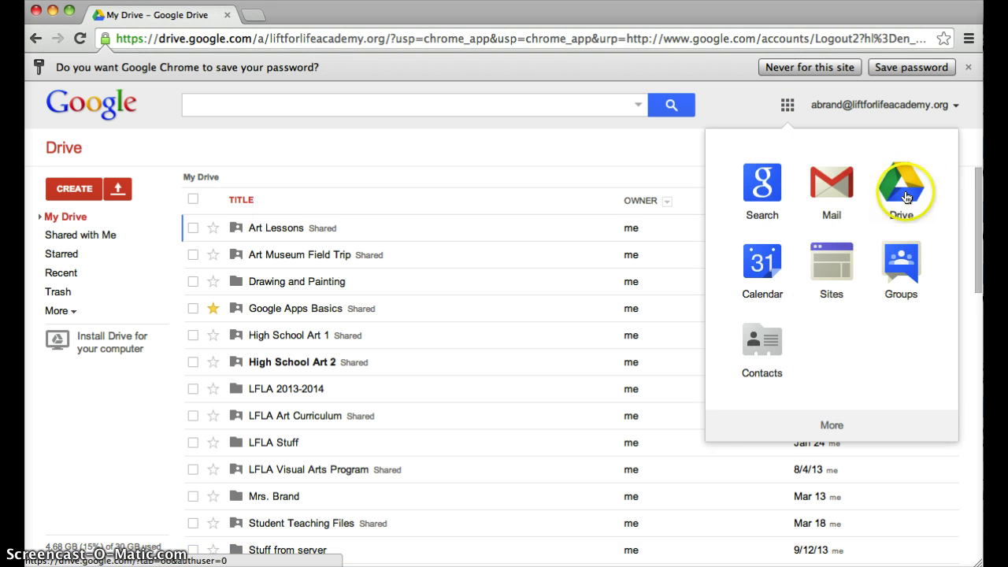
pyautogui.click(787, 106)
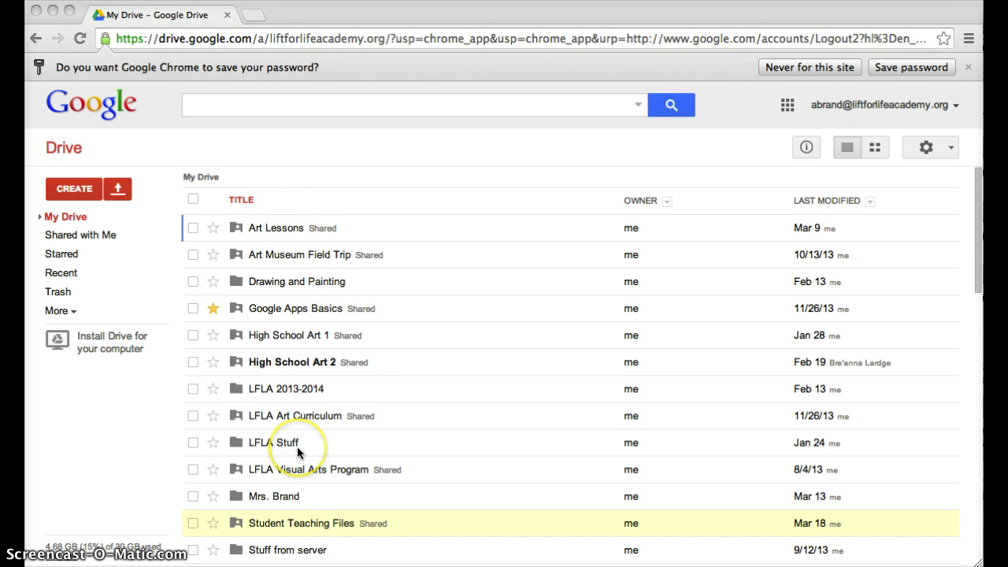
pyautogui.scroll(-5, 297, 447)
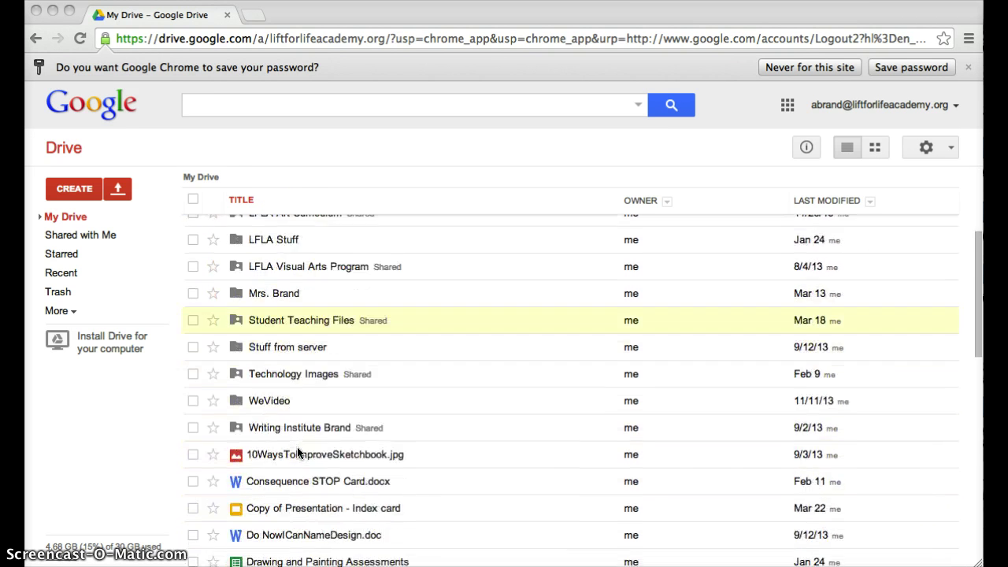
pyautogui.scroll(-2, 298, 450)
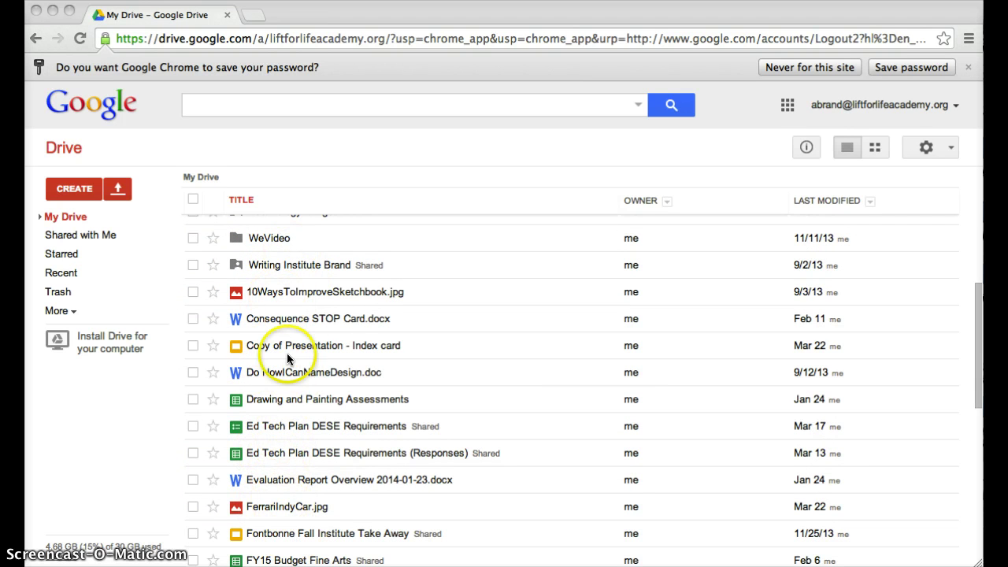
pyautogui.scroll(10, 287, 353)
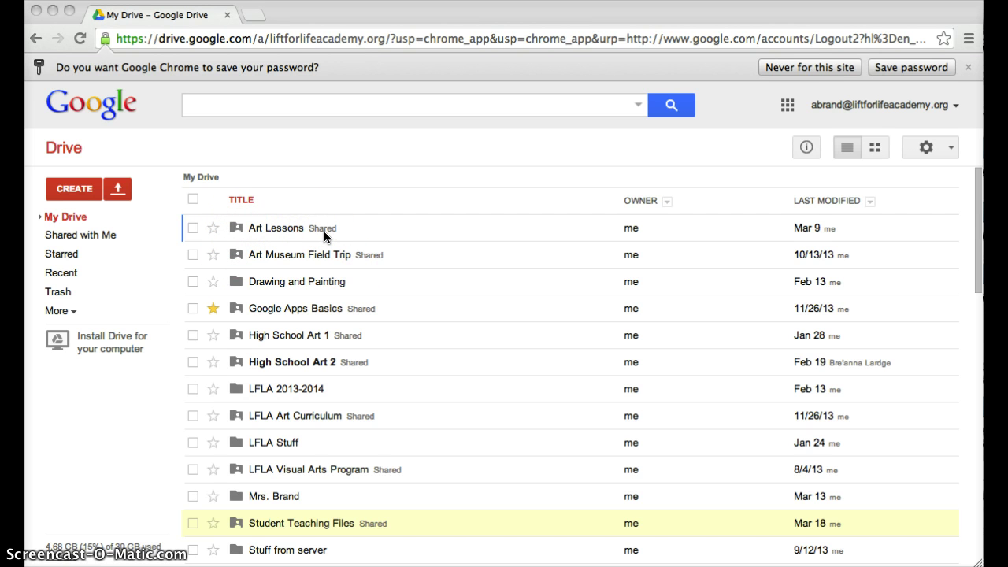
pyautogui.click(252, 282)
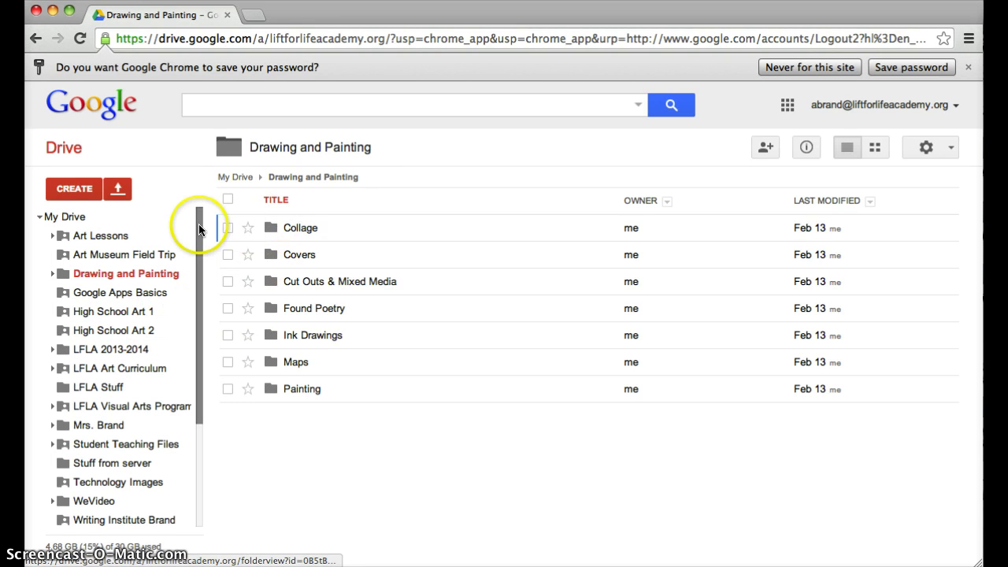
pyautogui.click(66, 218)
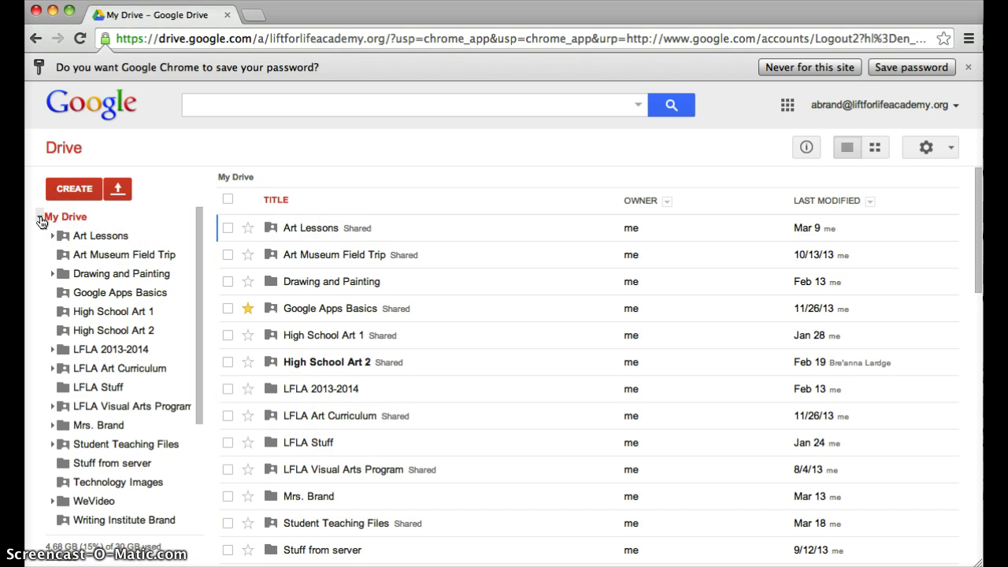
pyautogui.click(41, 221)
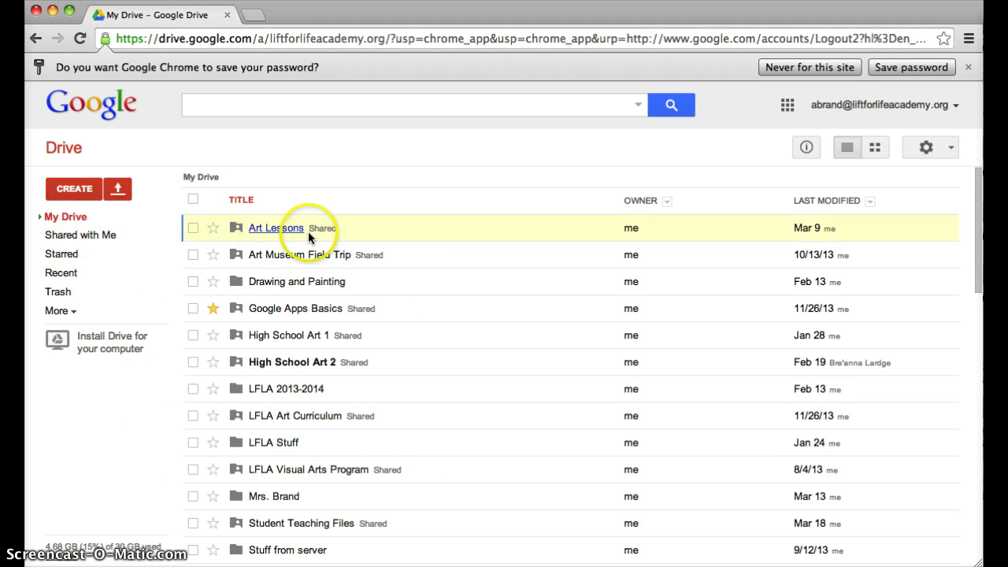
# Step: Create a new folder named 'Test Folder' in My Drive and collapse the My Drive tree
pyautogui.click(70, 189)
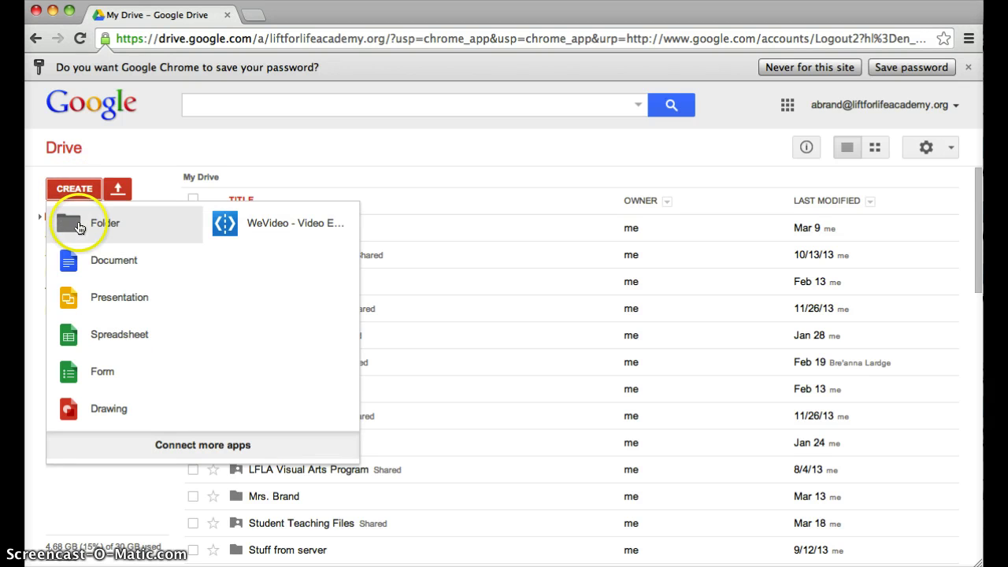
pyautogui.click(77, 224)
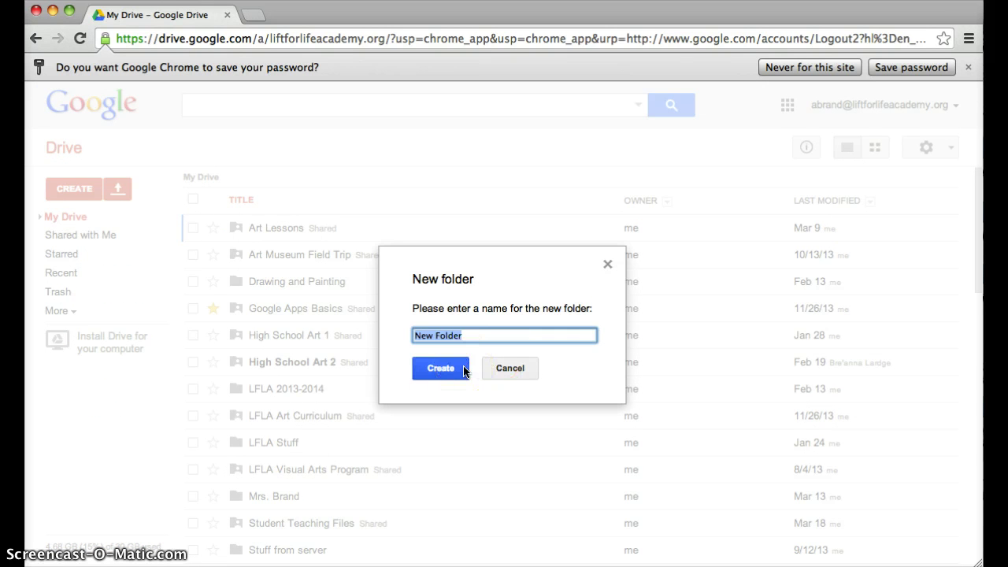
pyautogui.write('Test Folder')
pyautogui.click(462, 370)
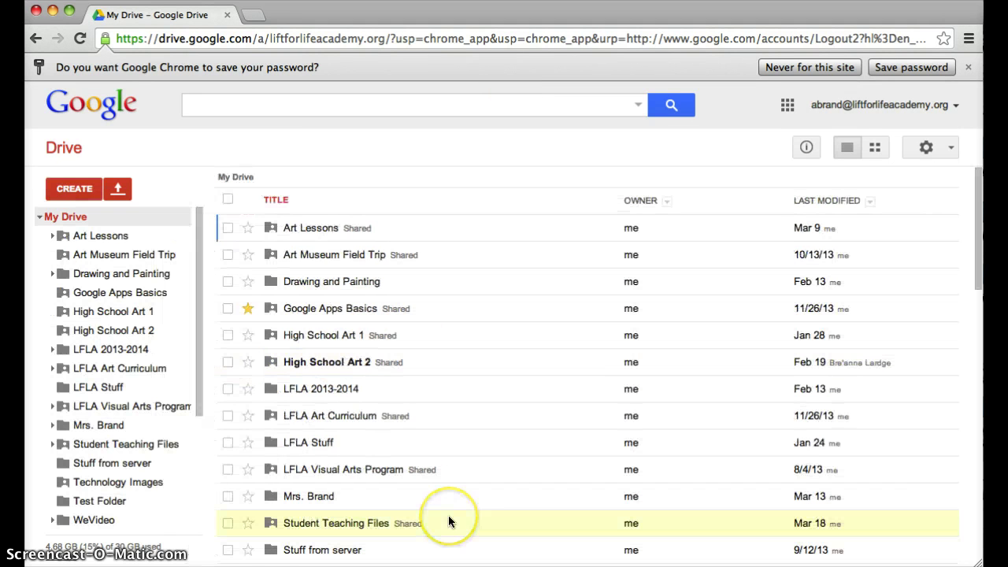
pyautogui.scroll(-3, 448, 520)
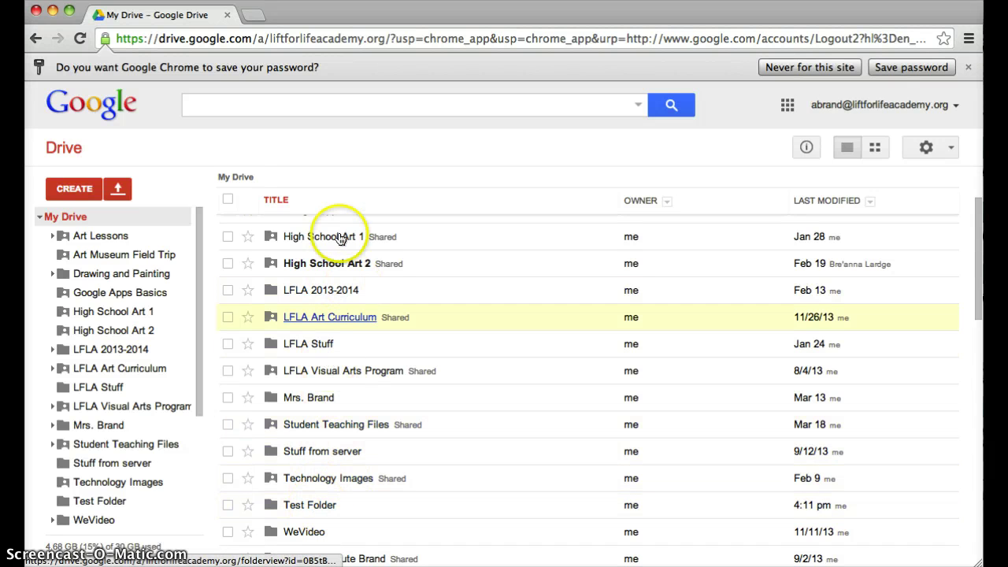
pyautogui.click(40, 217)
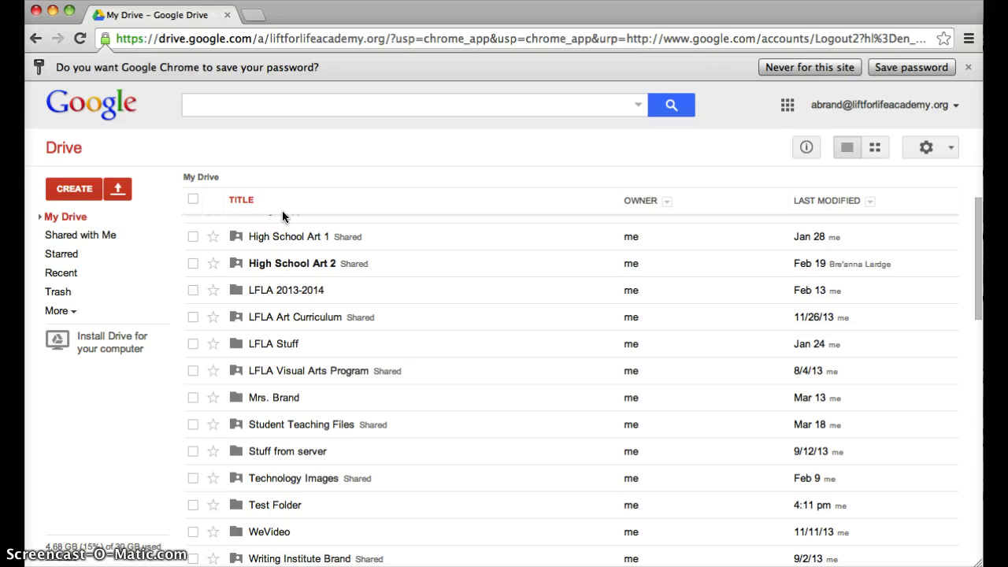
# Step: Switch to Shared with me and scroll through the items others have shared
pyautogui.click(79, 236)
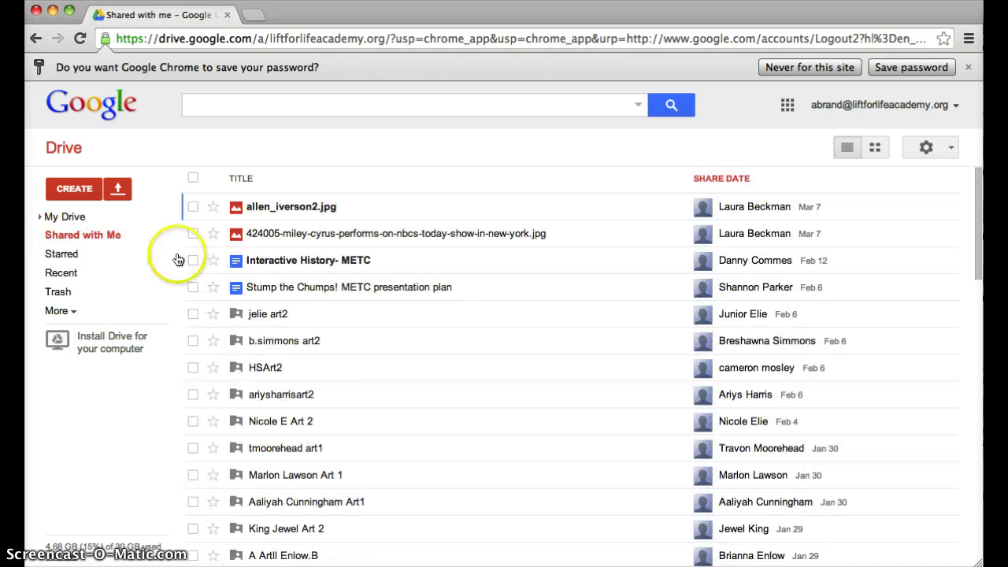
pyautogui.scroll(-3, 272, 452)
pyautogui.scroll(-8, 274, 465)
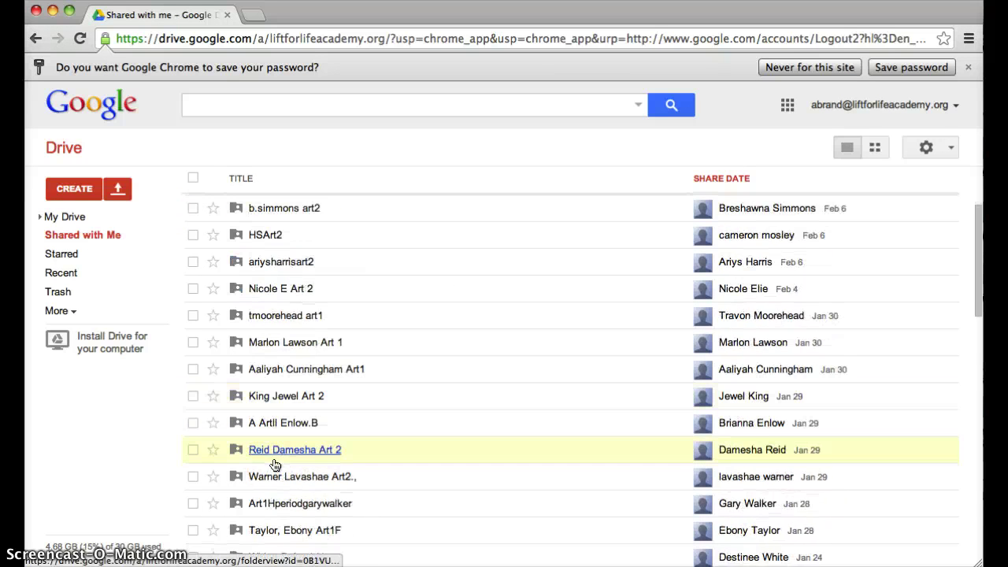
pyautogui.scroll(-9, 274, 464)
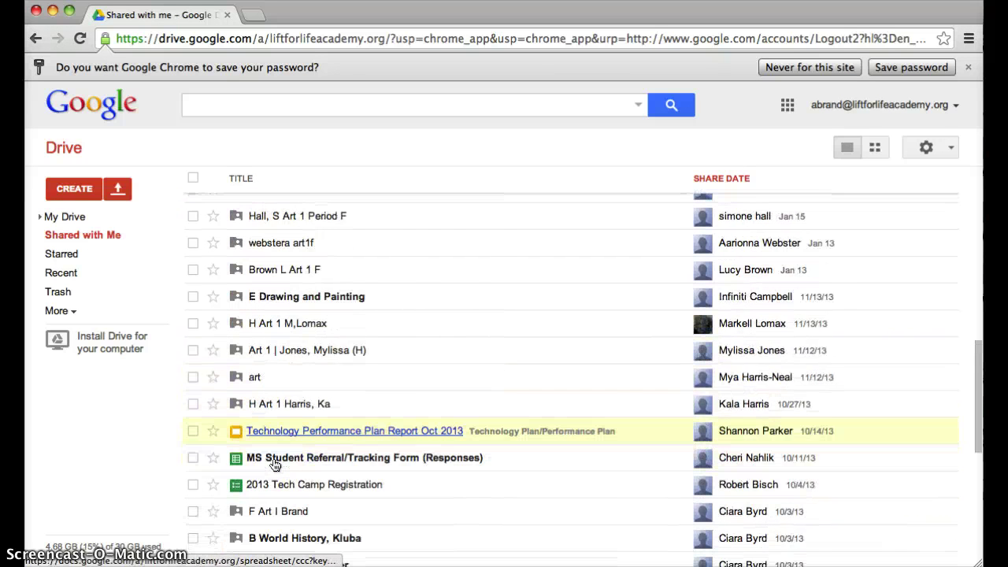
pyautogui.scroll(12, 271, 463)
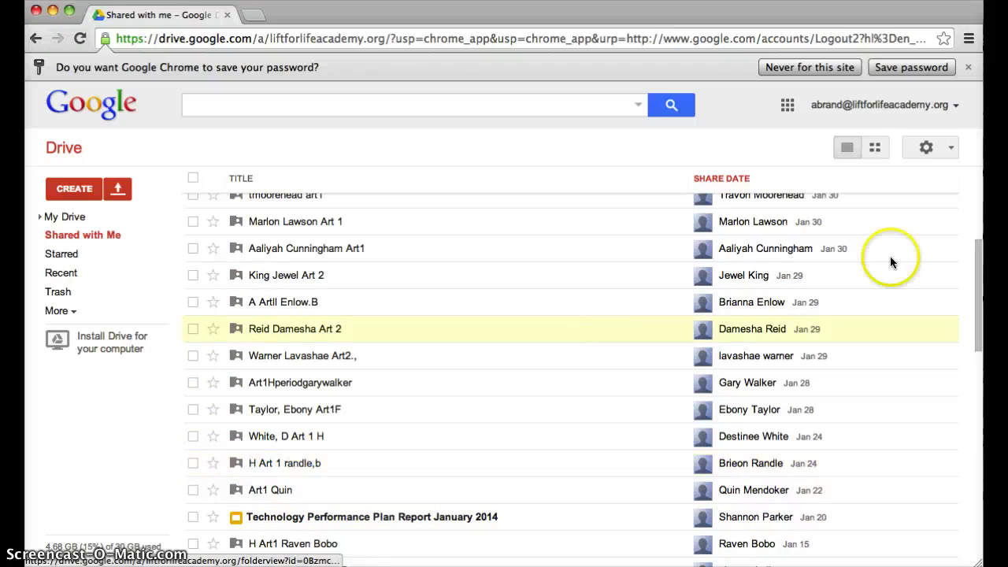
pyautogui.scroll(4, 748, 236)
pyautogui.scroll(3, 767, 252)
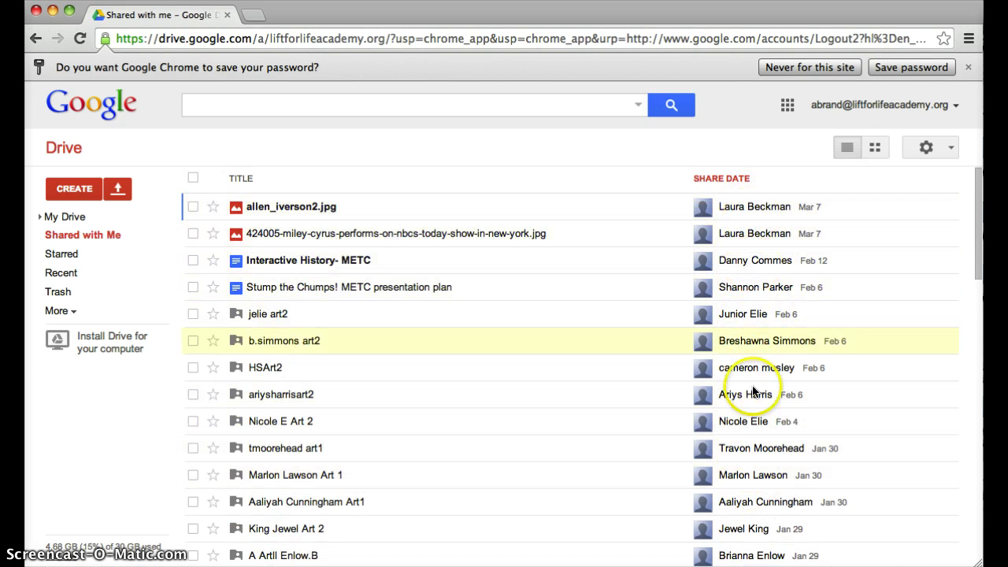
pyautogui.click(82, 192)
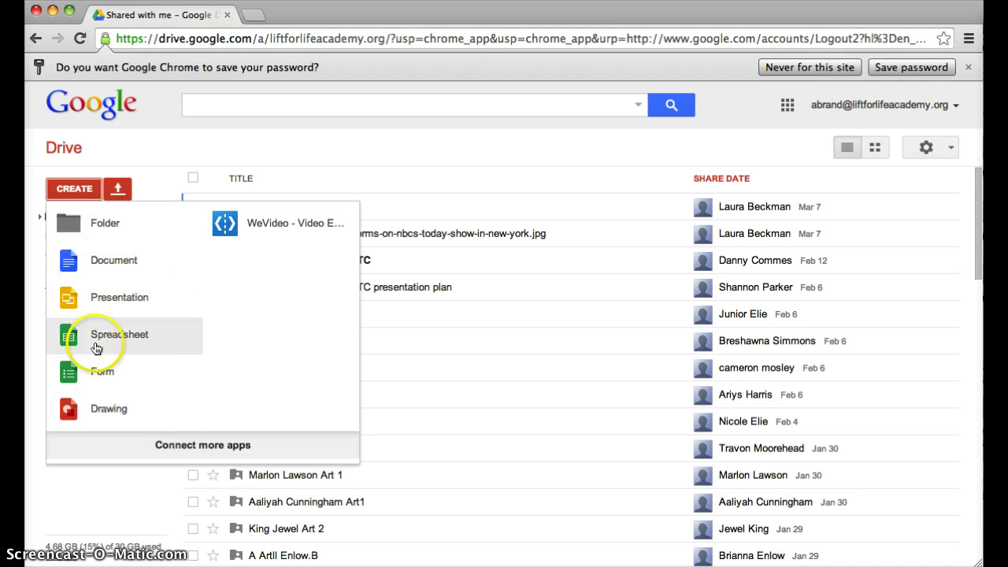
# Step: Start a new blank Document, then return to My Drive and open the Connect more apps gallery
pyautogui.click(102, 258)
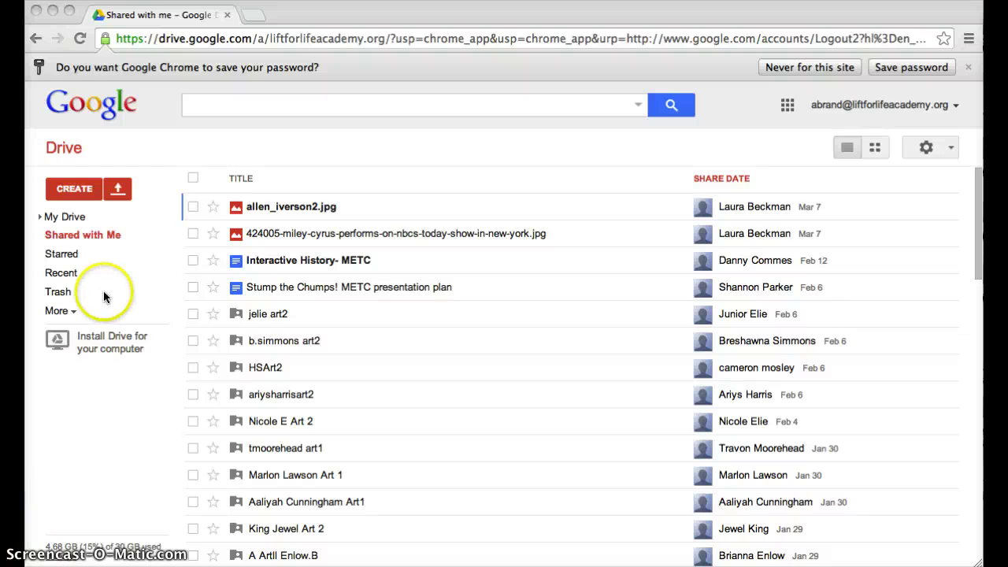
pyautogui.click(52, 216)
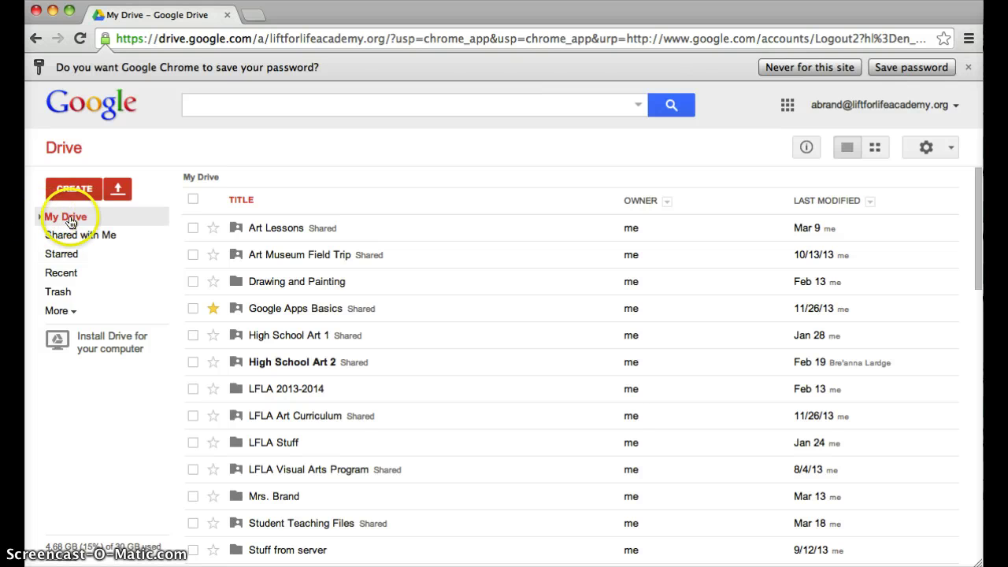
pyautogui.click(74, 188)
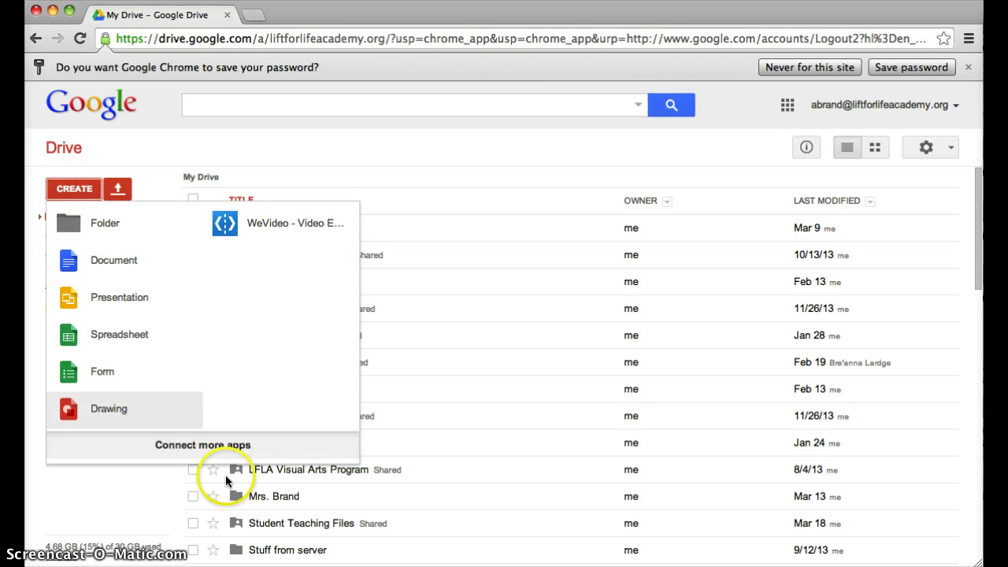
pyautogui.click(207, 443)
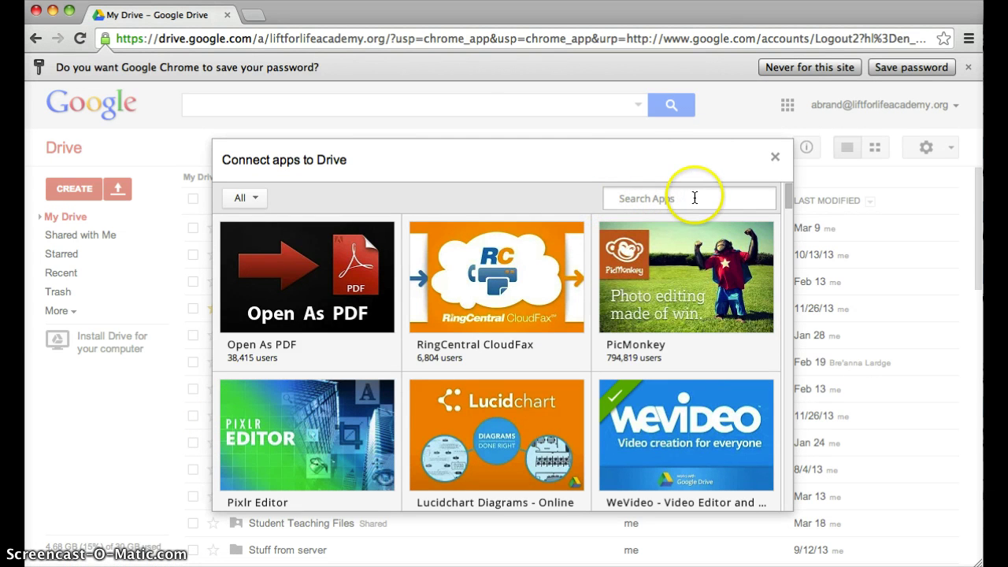
# Step: Search the Connect apps gallery for 'MindMeister'
pyautogui.click(247, 198)
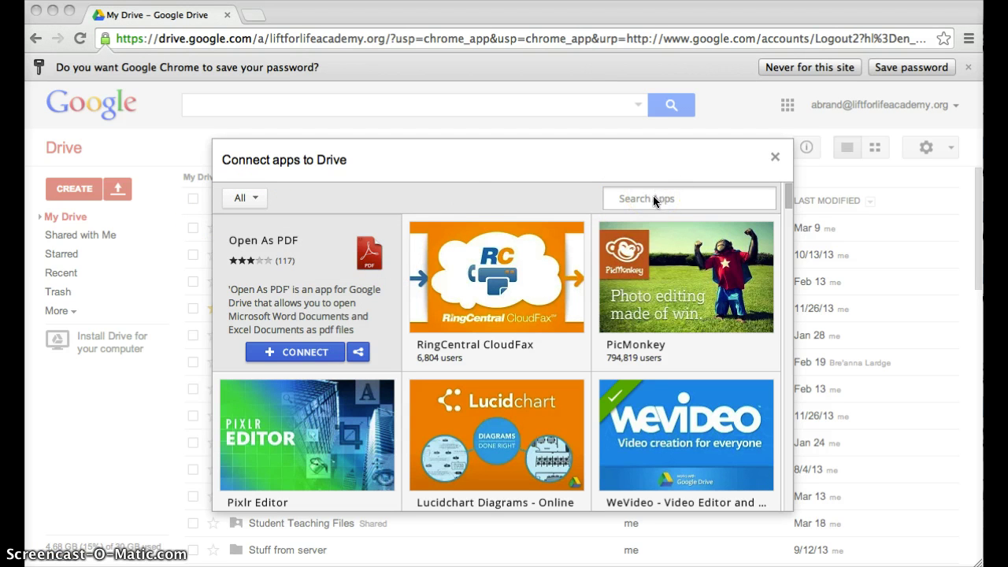
pyautogui.click(654, 198)
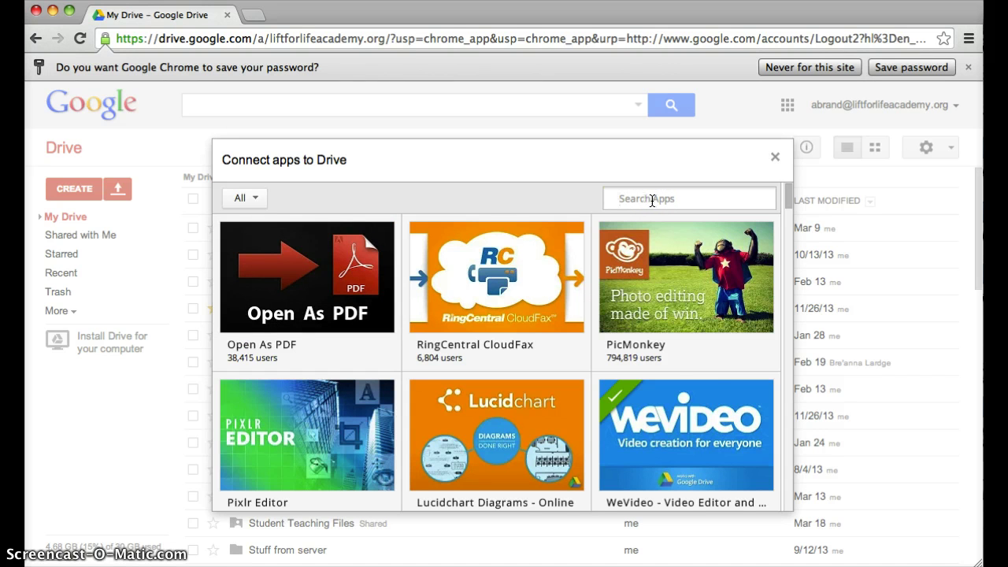
pyautogui.click(652, 201)
pyautogui.write('MindMeister')
pyautogui.press('Return')
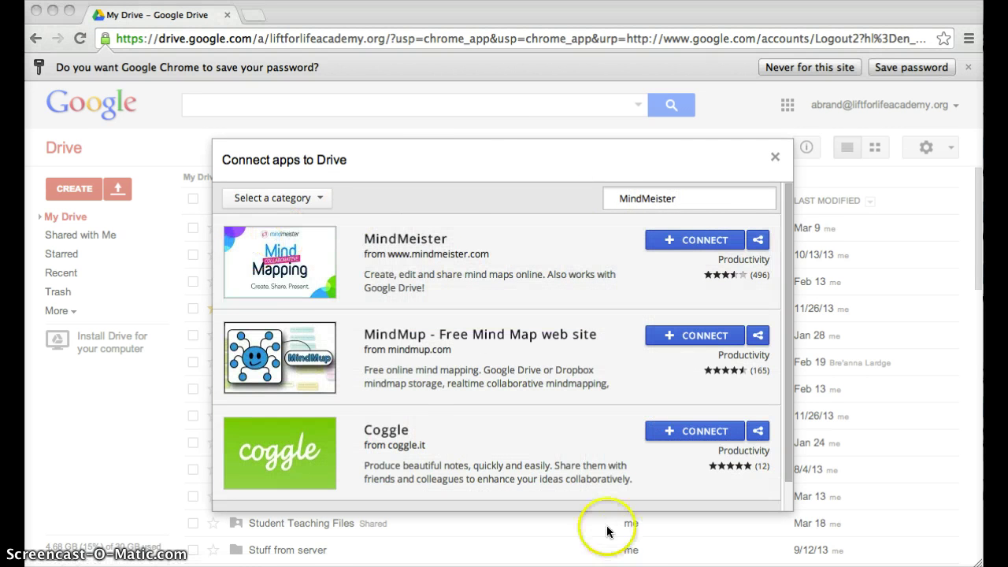
# Step: Open MindMeister's details page and scroll through its description and reviews
pyautogui.click(273, 255)
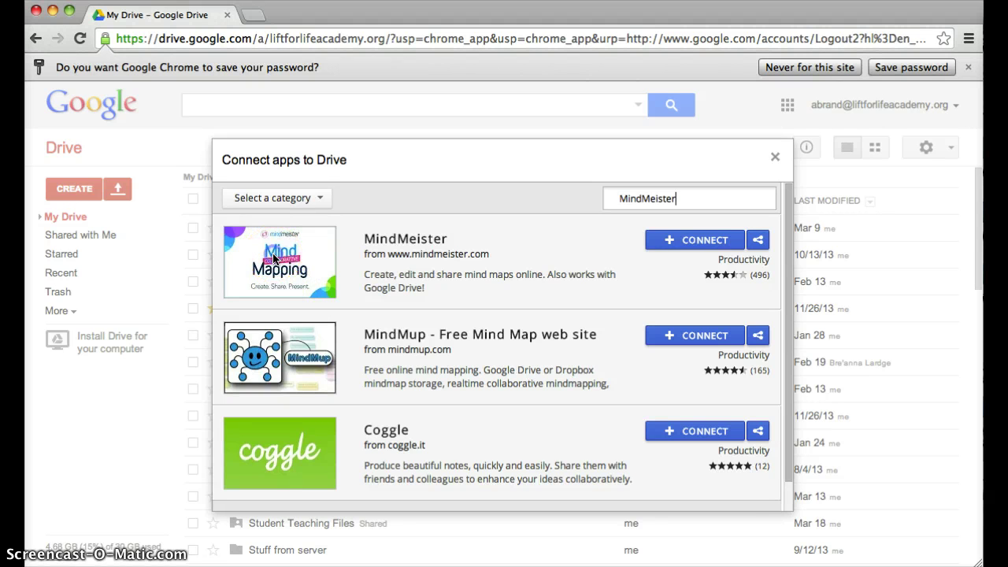
pyautogui.click(273, 255)
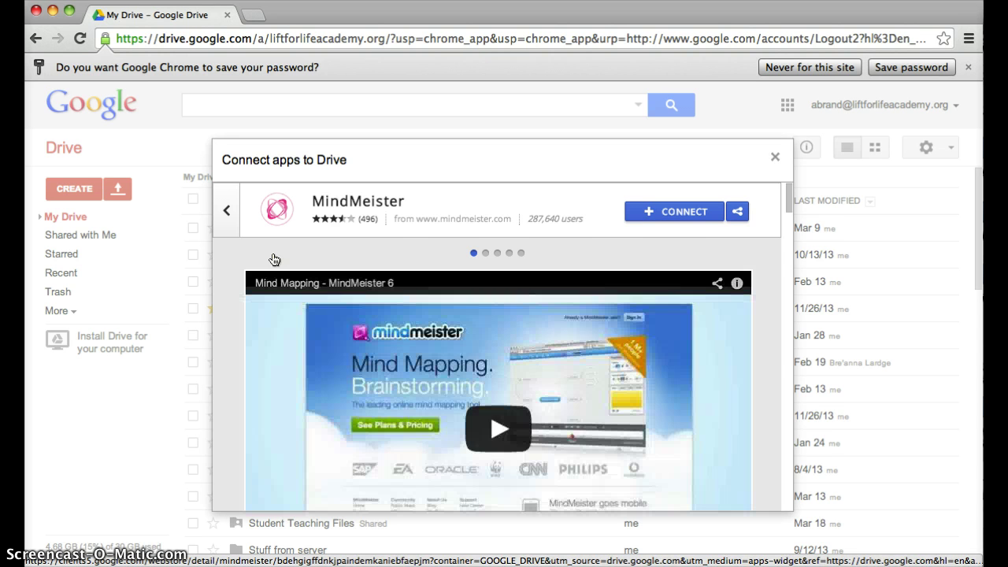
pyautogui.scroll(-1, 274, 259)
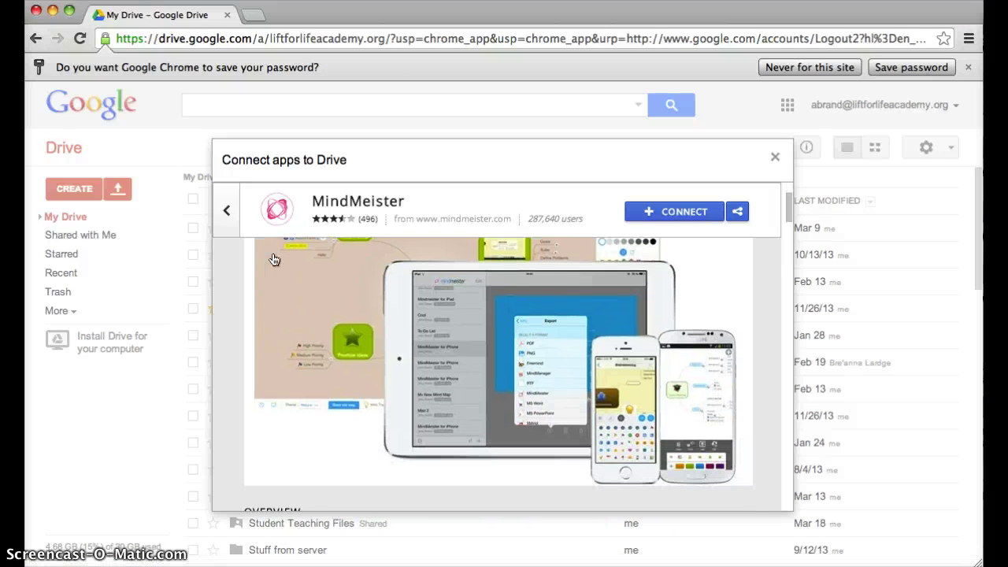
pyautogui.scroll(1, 273, 259)
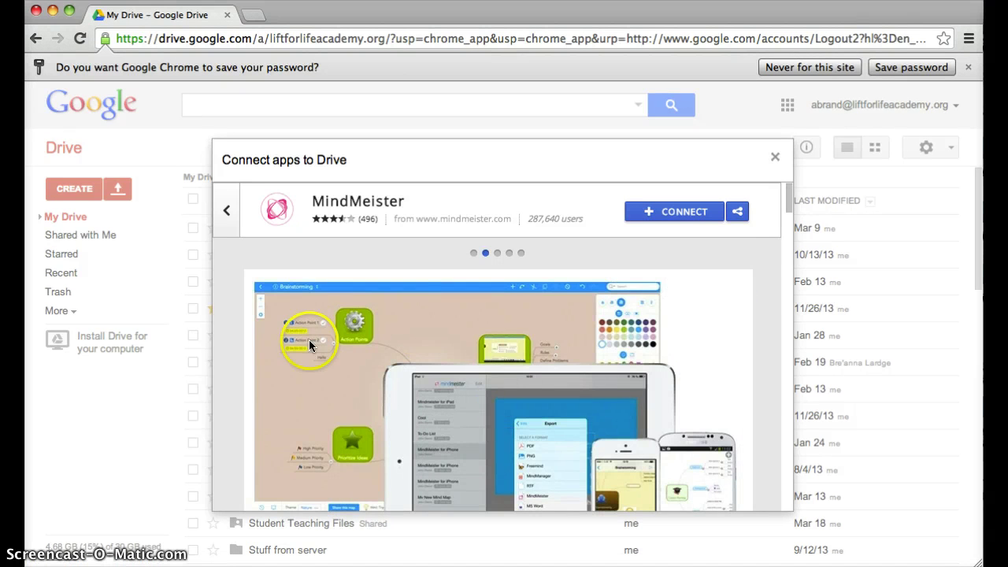
pyautogui.click(338, 386)
pyautogui.scroll(-8, 338, 386)
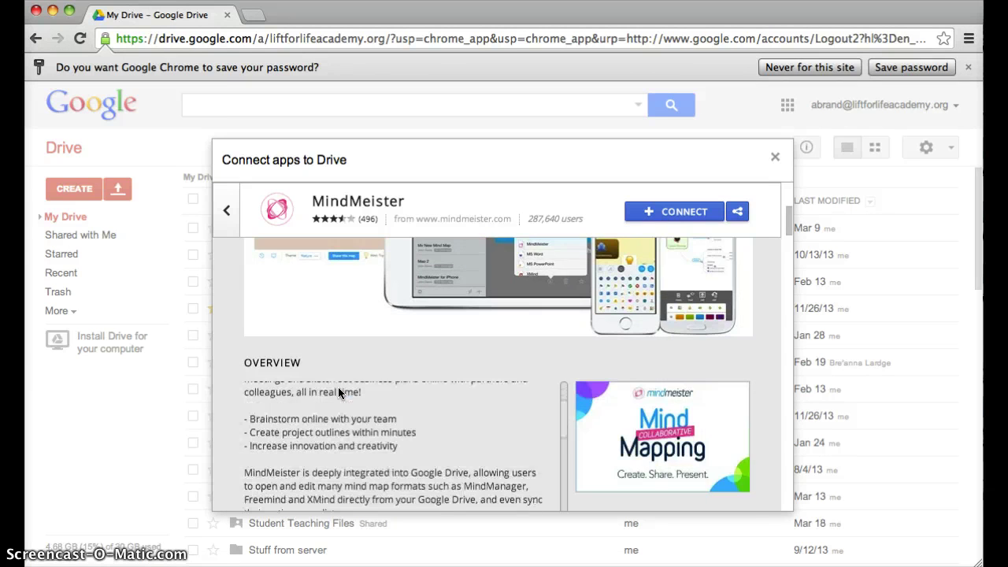
pyautogui.scroll(-5, 608, 384)
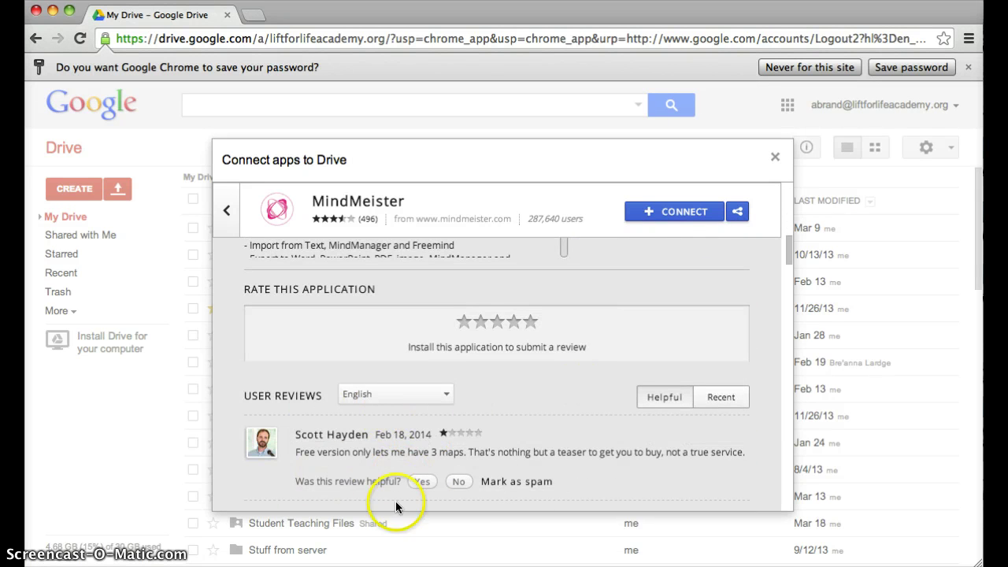
pyautogui.scroll(-3, 488, 481)
pyautogui.scroll(12, 484, 476)
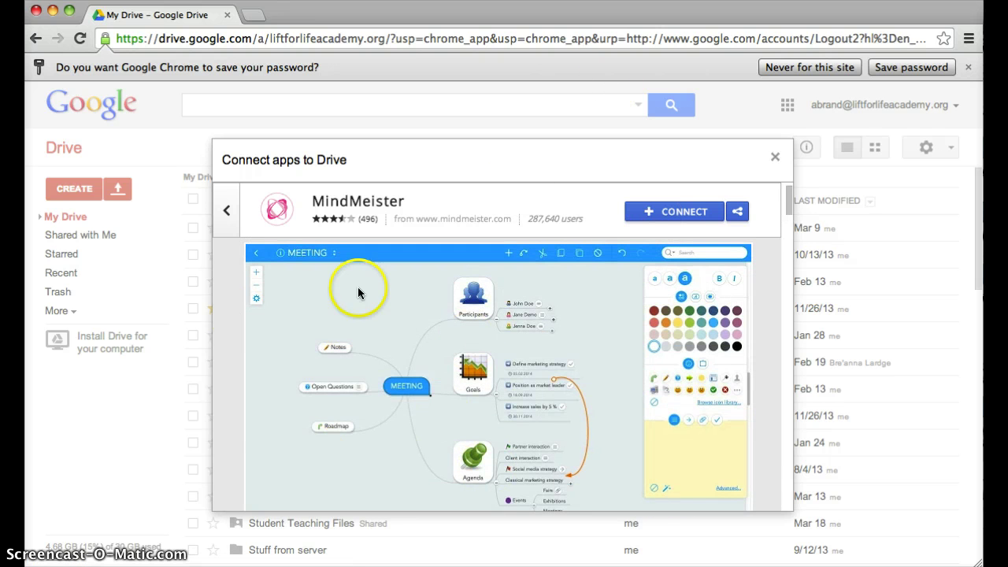
# Step: Connect MindMeister to Drive and dismiss the connection confirmation
pyautogui.click(673, 208)
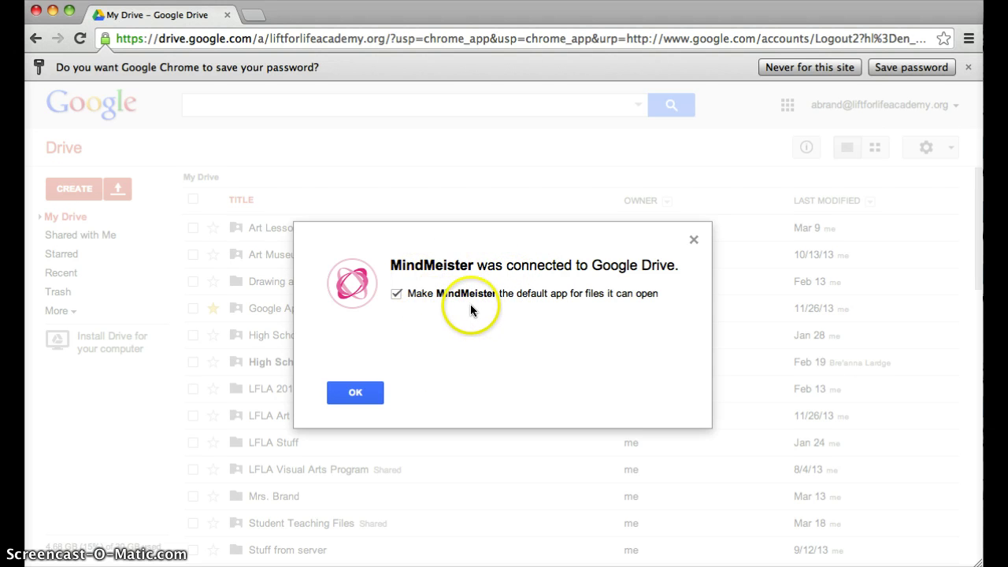
pyautogui.click(355, 393)
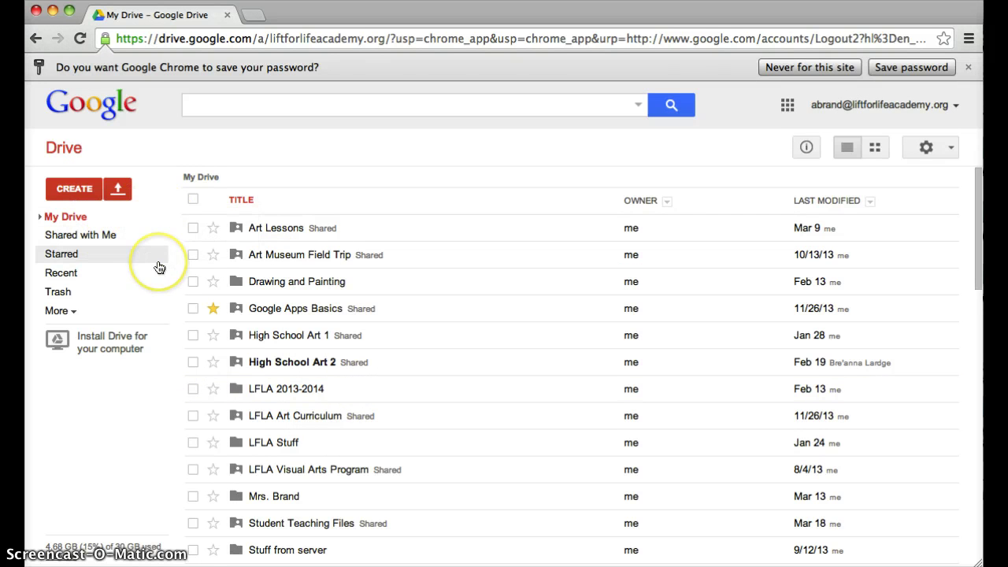
pyautogui.click(269, 197)
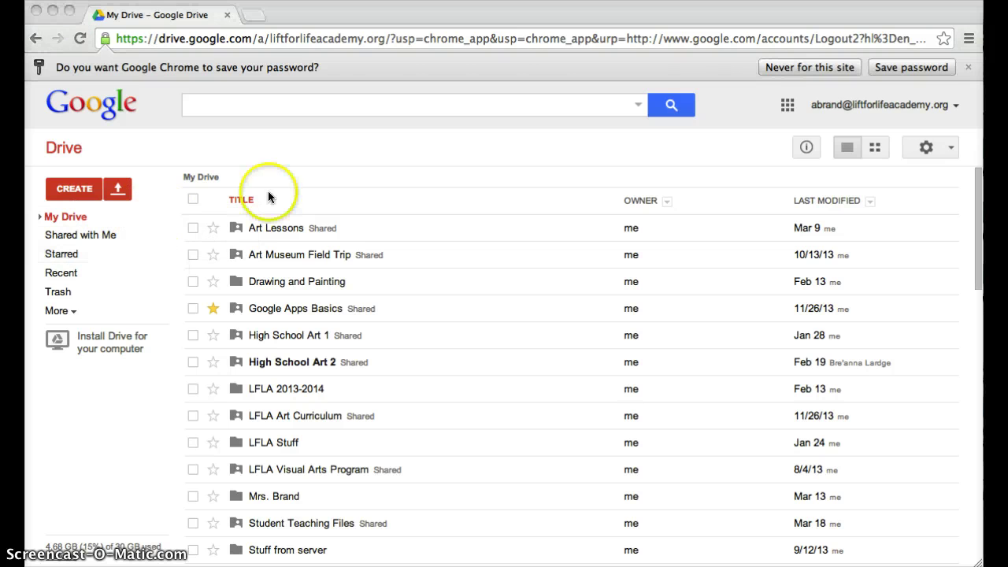
pyautogui.click(67, 189)
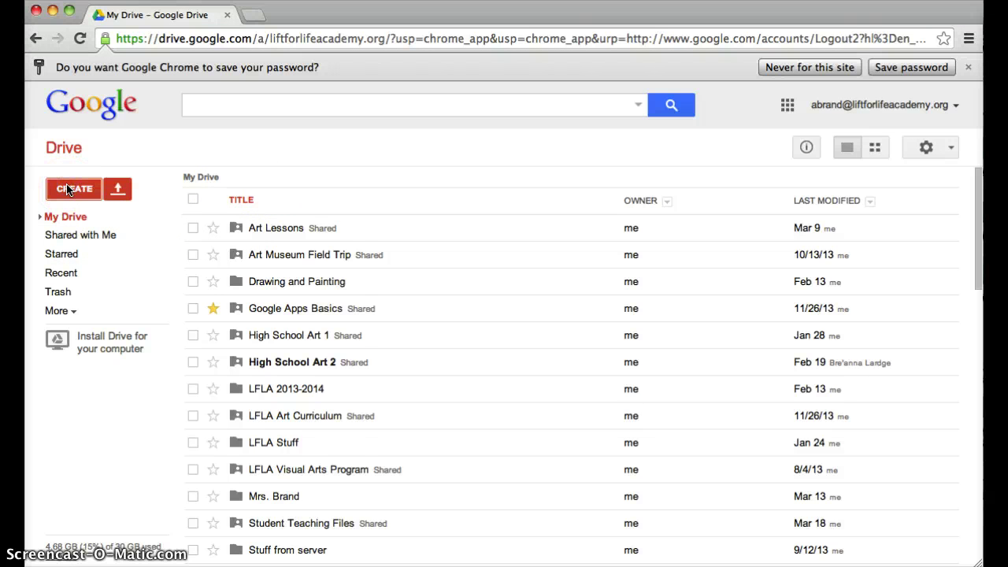
# Step: Choose Mind Map from CREATE to launch MindMeister's My Maps in a new tab
pyautogui.click(67, 189)
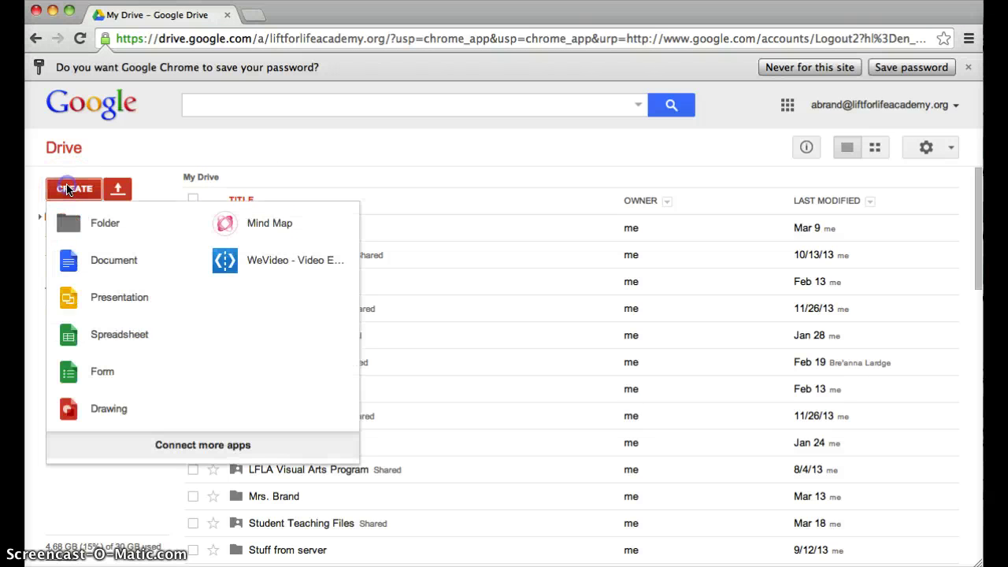
pyautogui.click(265, 228)
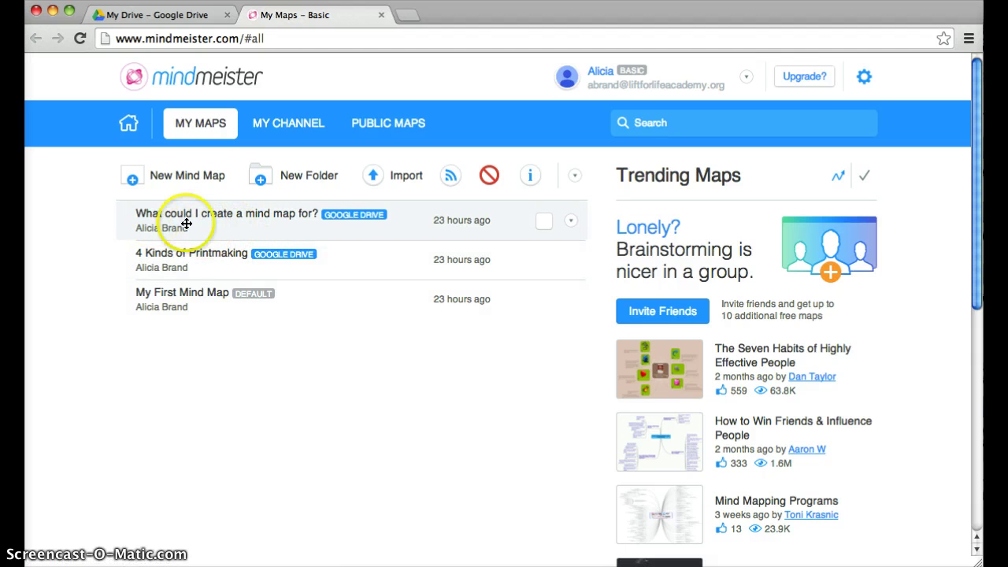
# Step: Open My First Mind Map in MindMeister, look it over, then close its tab
pyautogui.click(213, 294)
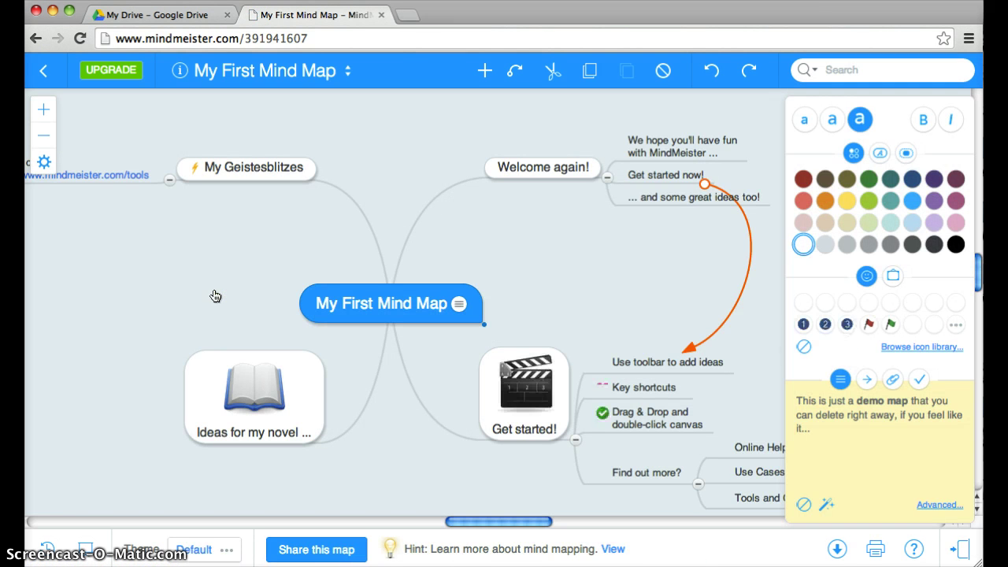
pyautogui.click(213, 555)
pyautogui.click(319, 268)
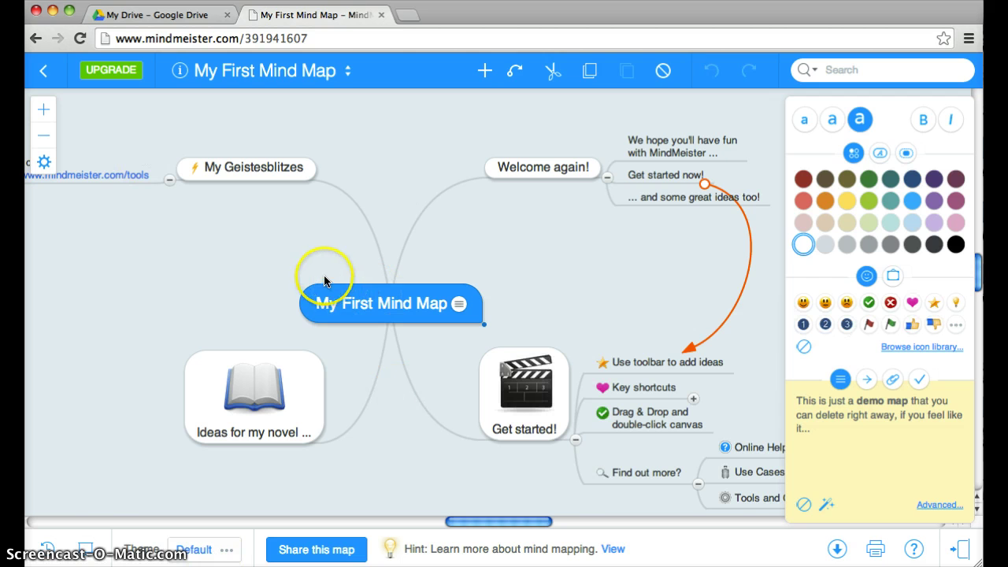
pyautogui.click(664, 543)
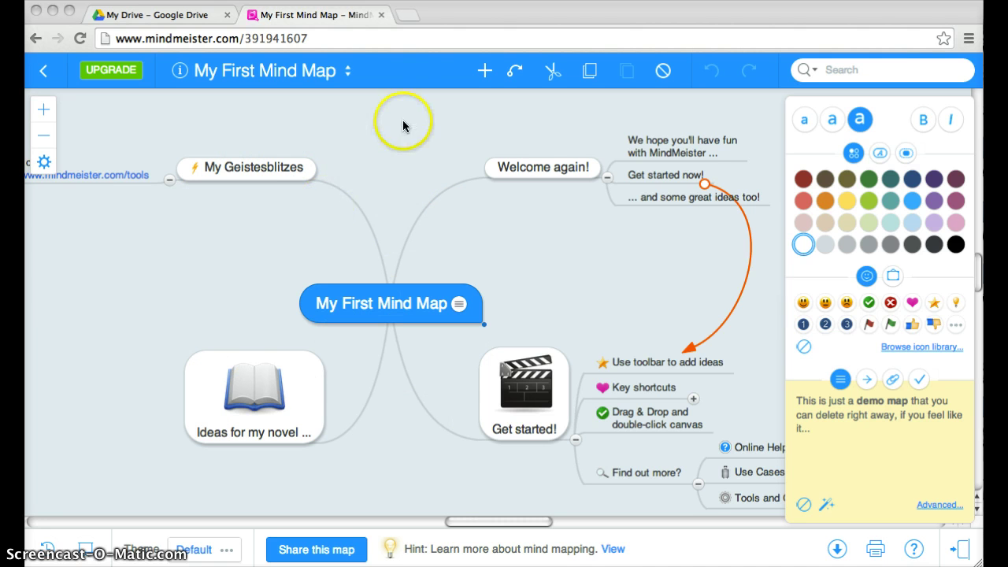
pyautogui.click(381, 17)
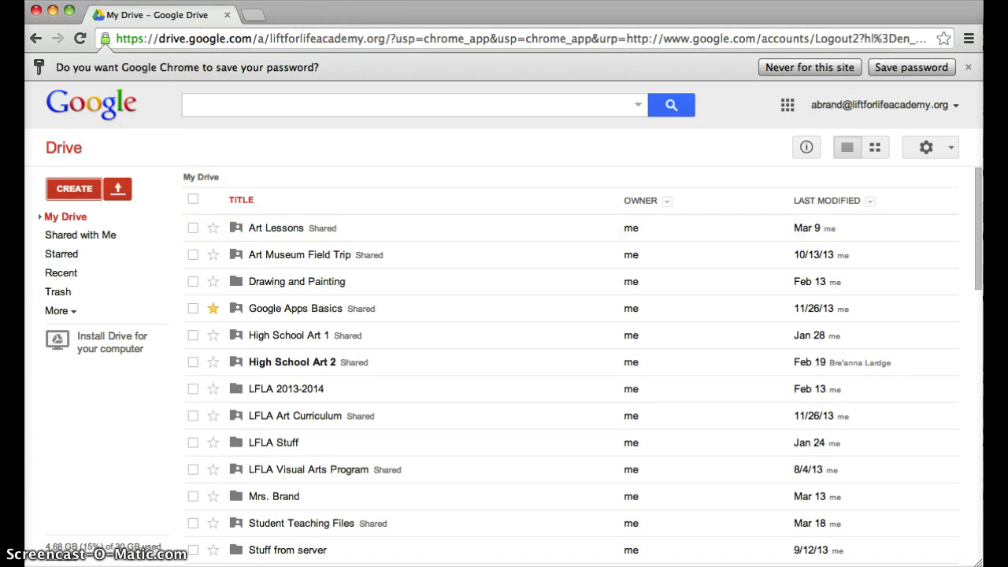
# Step: Open the Connect more apps gallery and search for Pixlr Editor
pyautogui.click(77, 195)
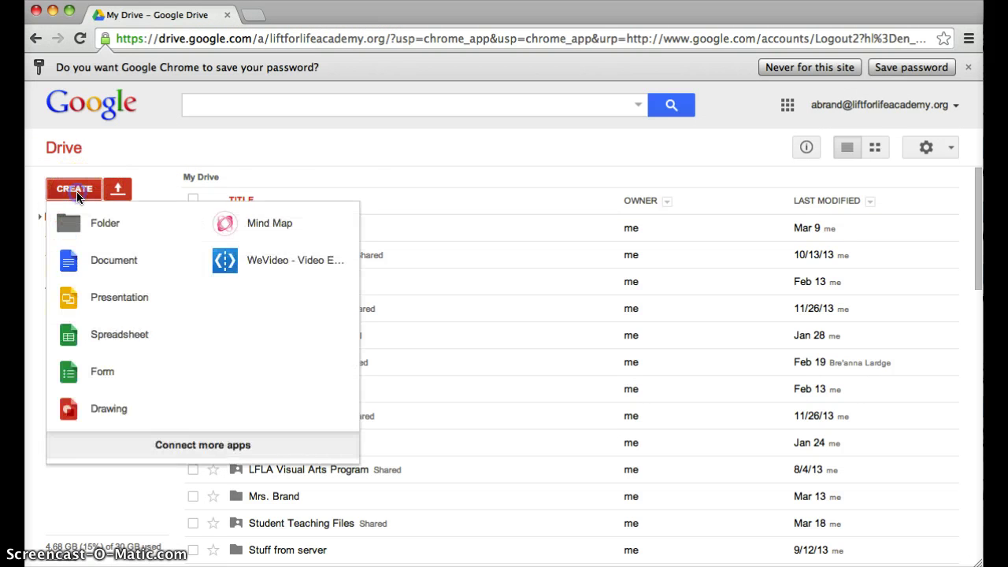
pyautogui.click(197, 446)
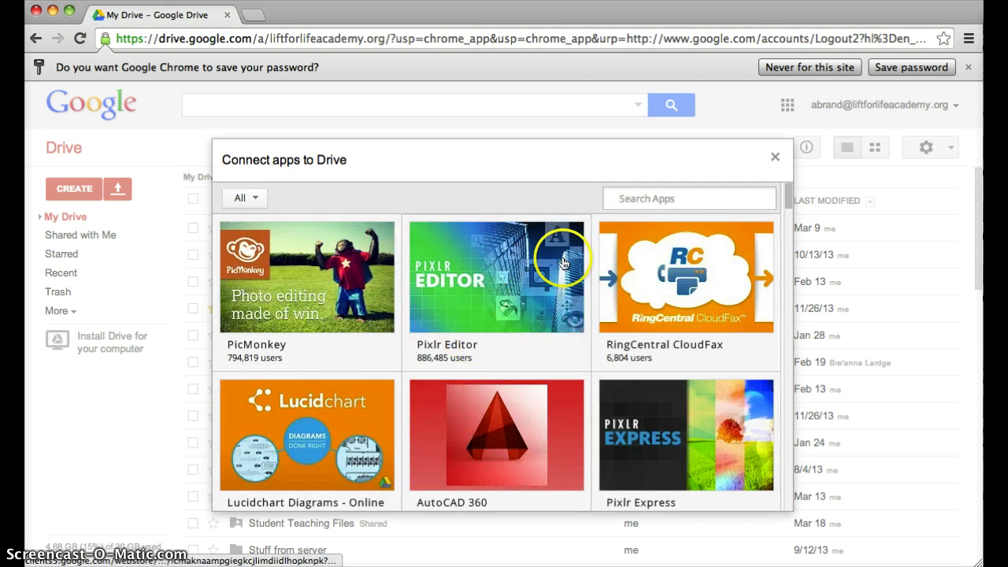
pyautogui.moveTo(563, 263)
pyautogui.write('Pl')
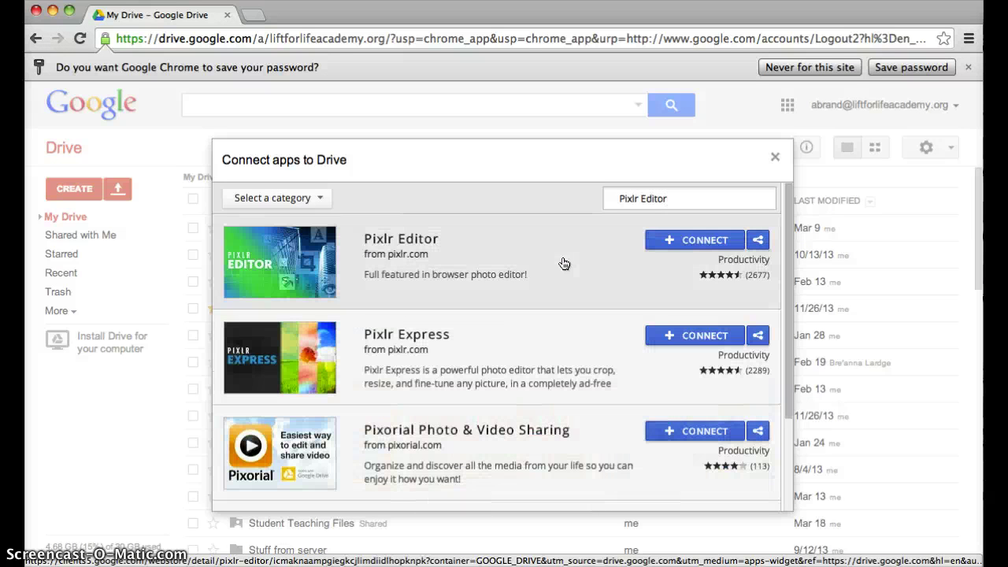
# Step: Open Pixlr Editor's details and browse its screenshots and description
pyautogui.click(237, 270)
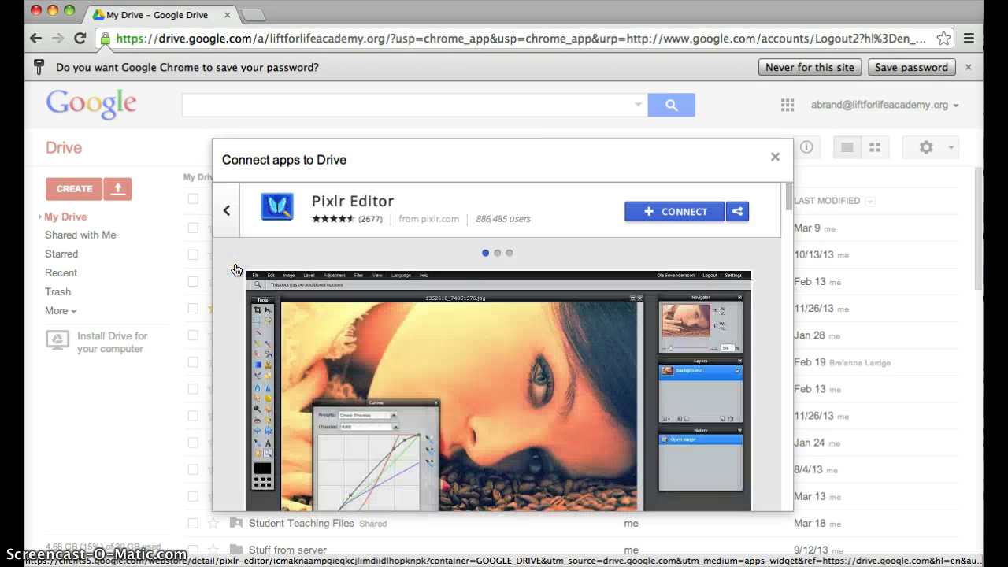
pyautogui.click(509, 252)
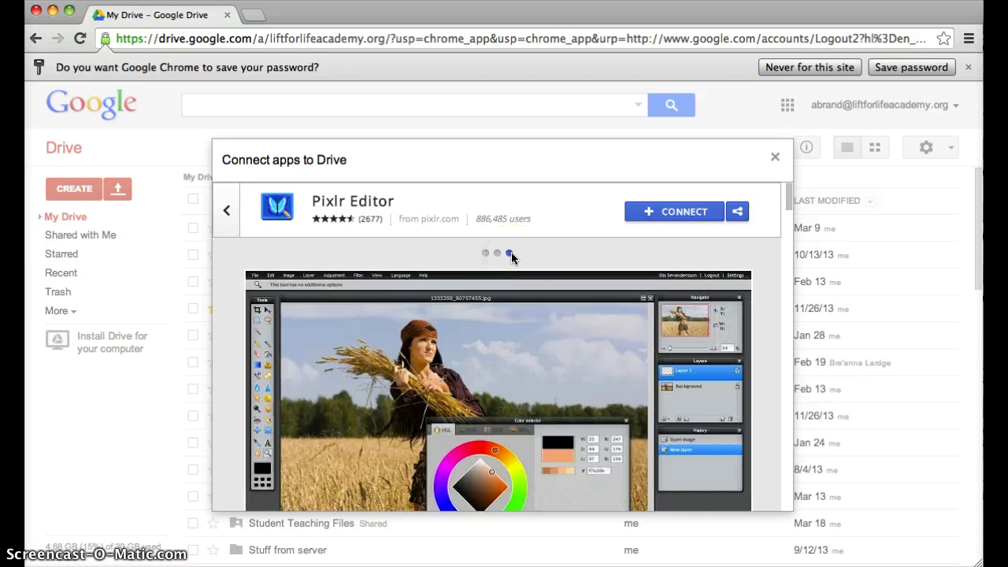
pyautogui.scroll(-10, 511, 253)
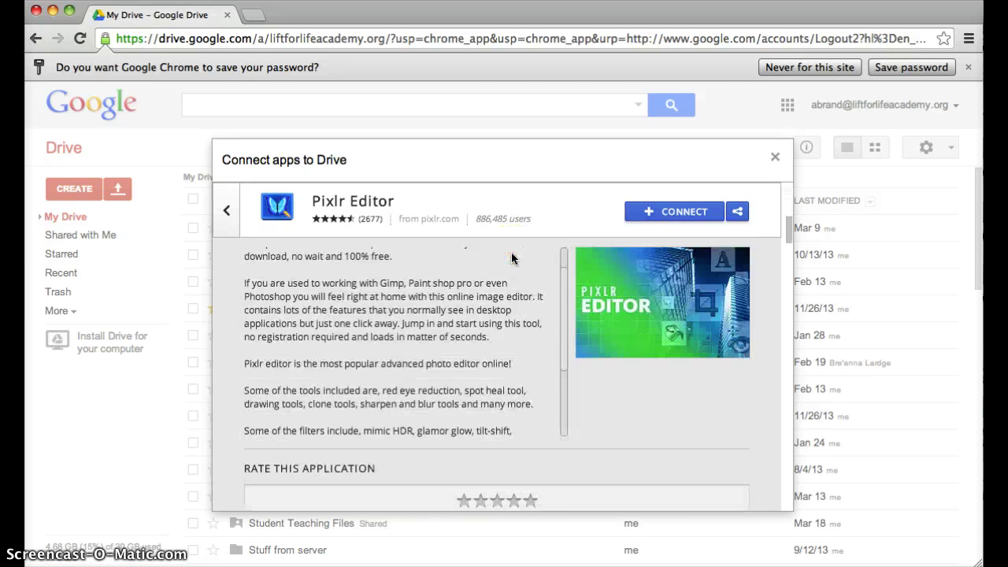
pyautogui.scroll(-5, 511, 258)
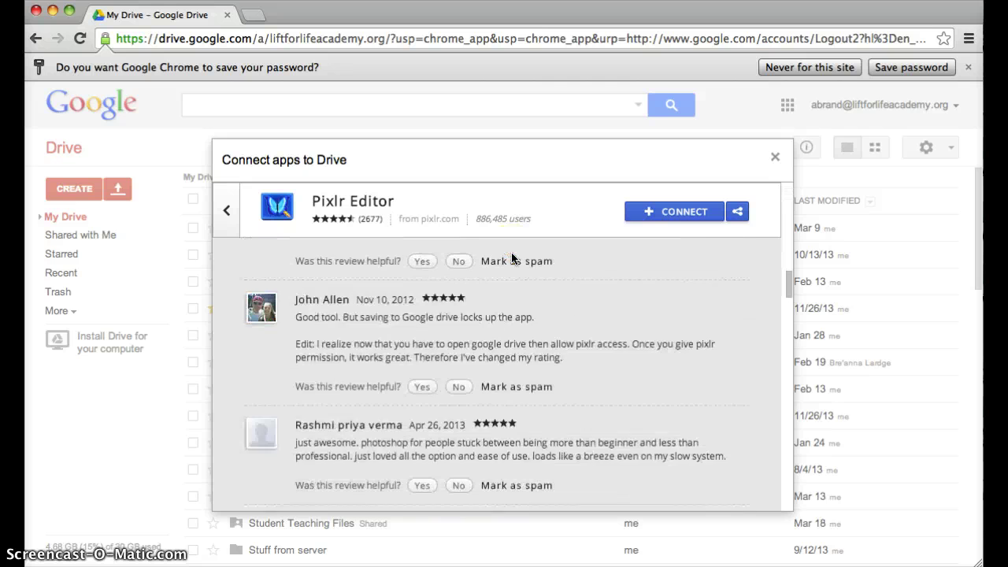
pyautogui.scroll(3, 511, 258)
pyautogui.scroll(2, 511, 258)
pyautogui.click(608, 338)
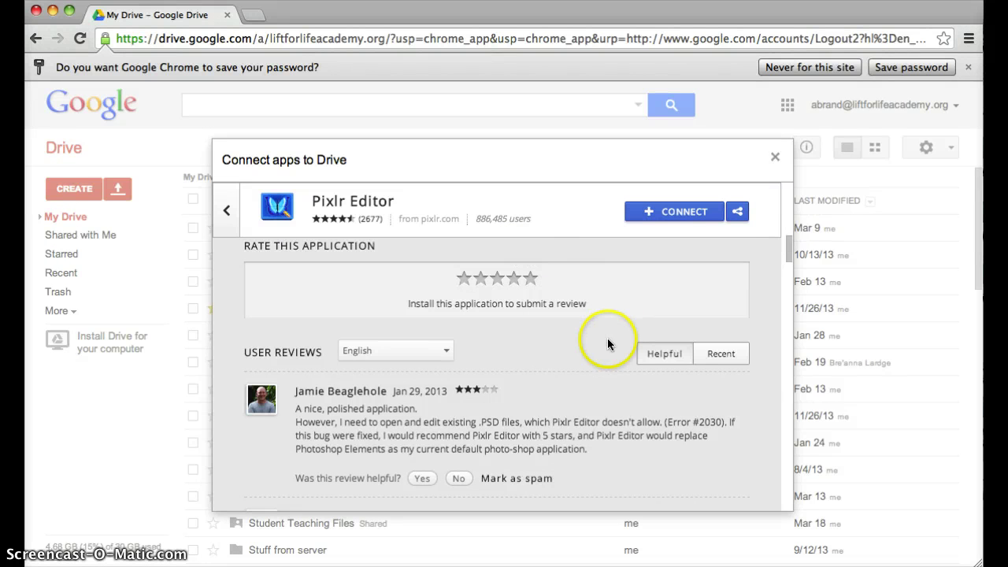
pyautogui.scroll(10, 611, 340)
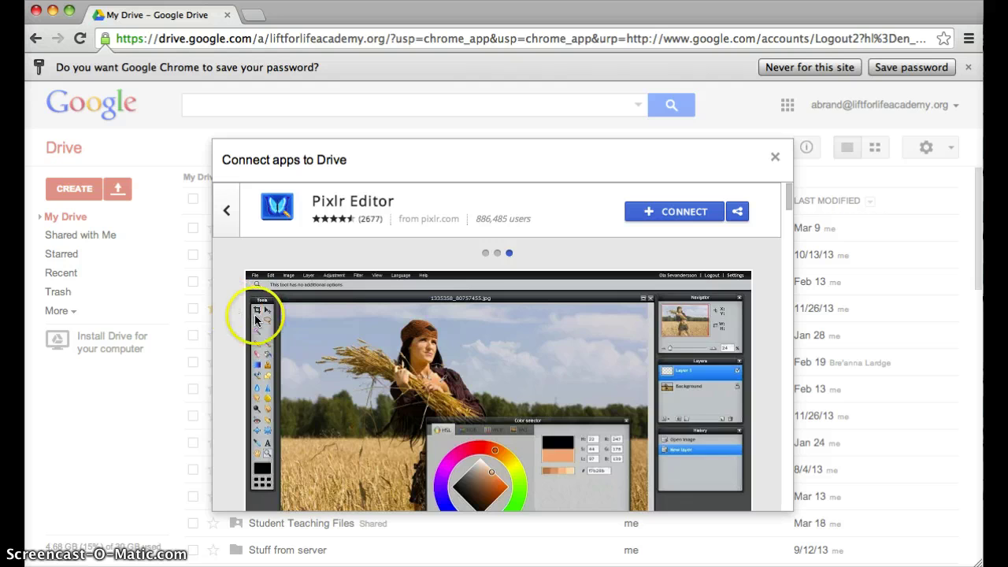
pyautogui.scroll(-3, 254, 317)
pyautogui.scroll(3, 254, 318)
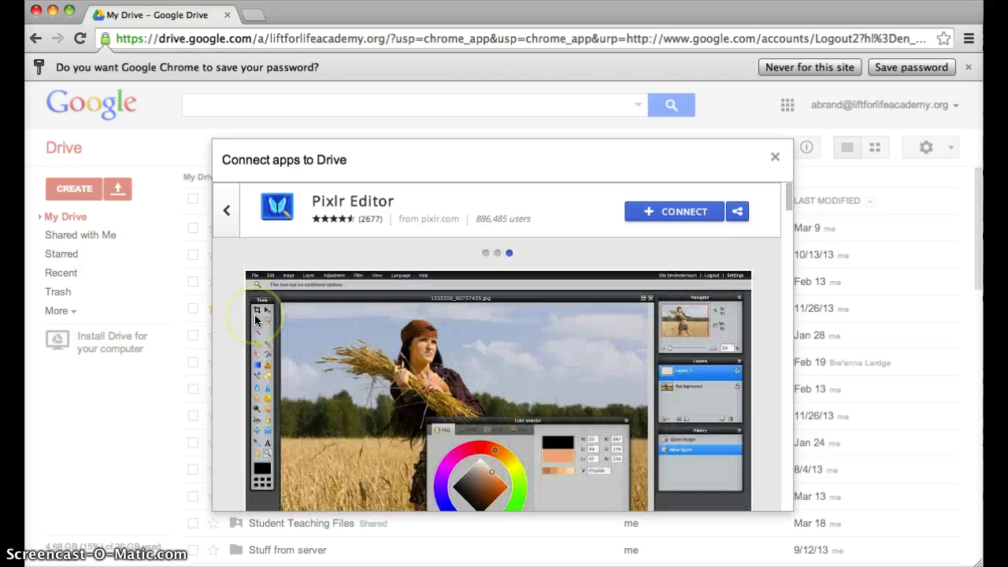
# Step: Connect Pixlr Editor to Drive and dismiss the connection confirmation
pyautogui.click(678, 203)
pyautogui.click(678, 209)
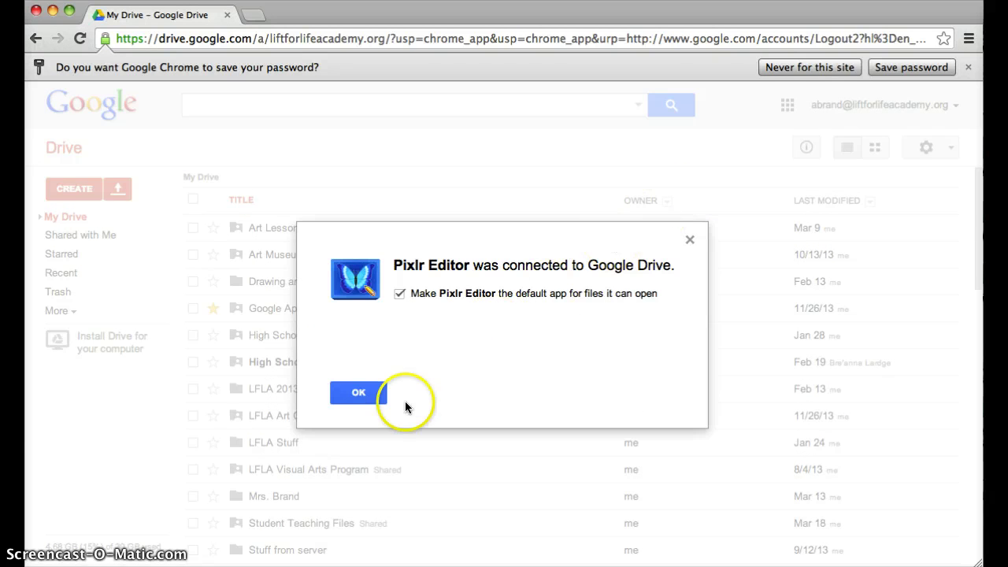
pyautogui.click(357, 391)
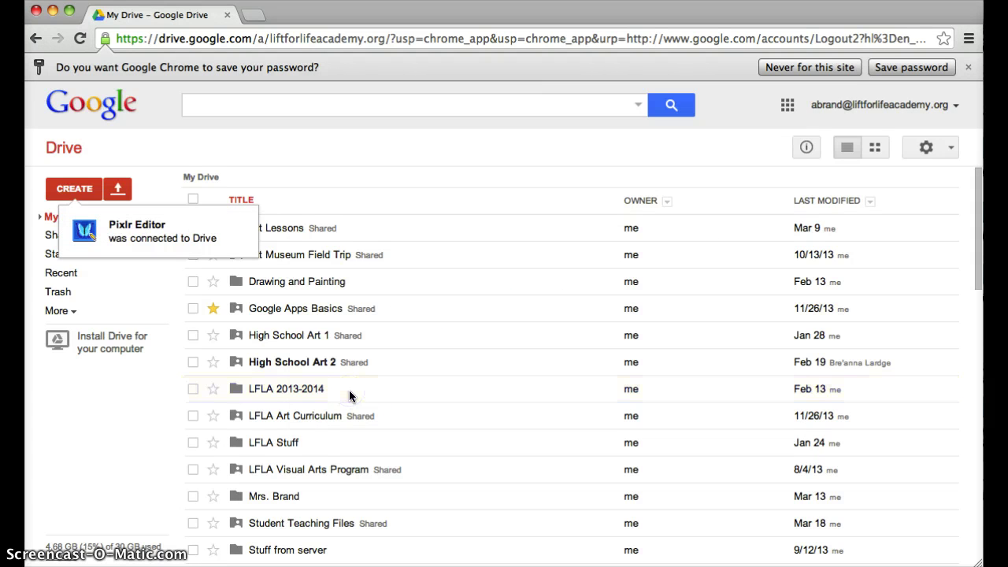
# Step: Start a new Pixlr Editor image from the CREATE menu and accept its Drive access request
pyautogui.click(68, 193)
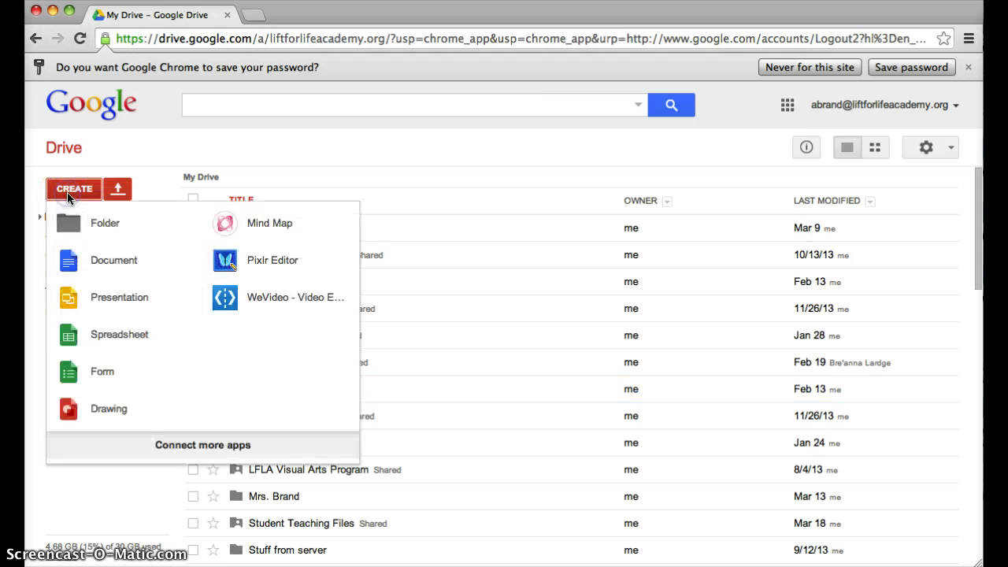
pyautogui.click(261, 249)
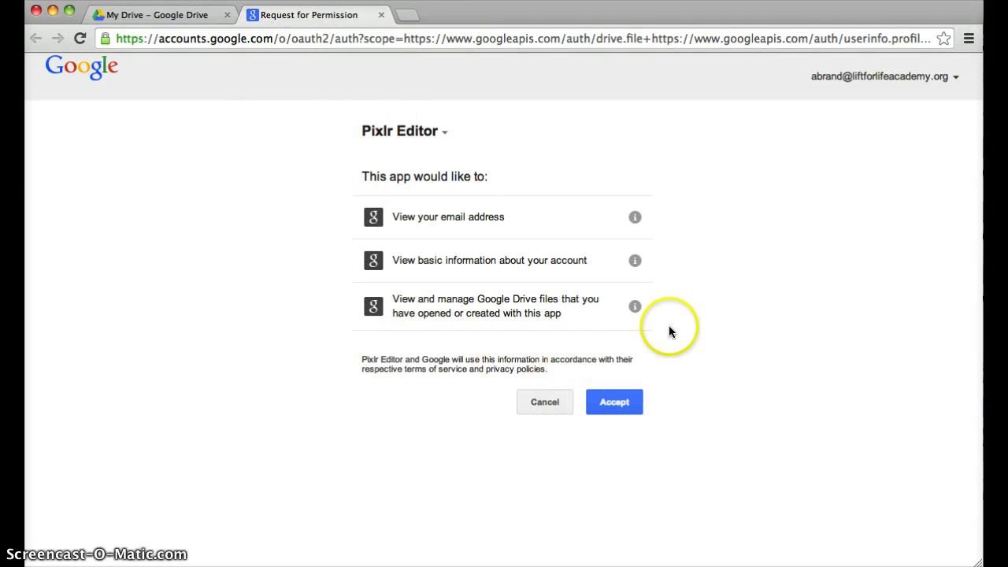
pyautogui.click(614, 403)
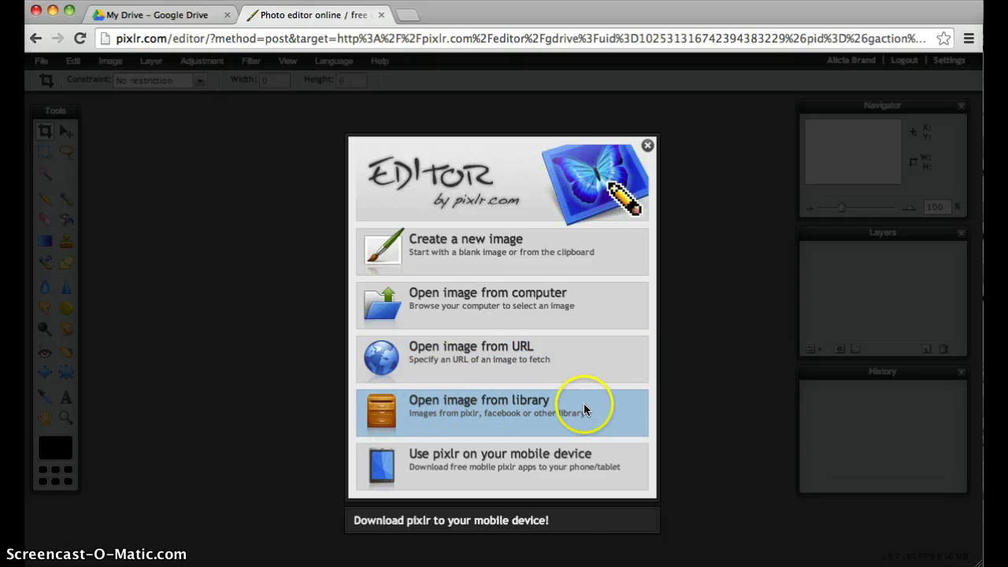
# Step: Create an 800 x 600 blank image, brush a thick black zig-zag, and erase its lower tail
pyautogui.click(478, 248)
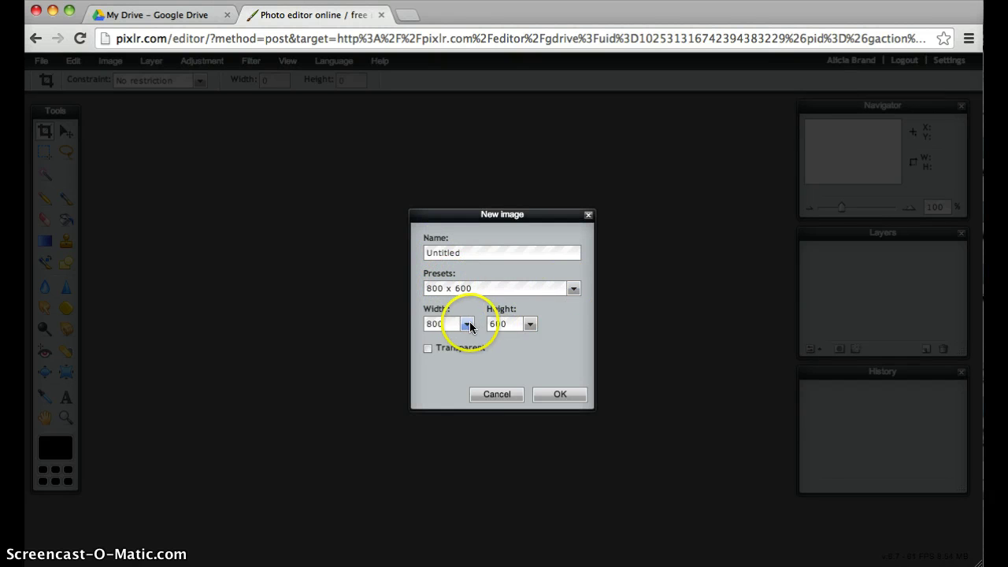
pyautogui.click(559, 395)
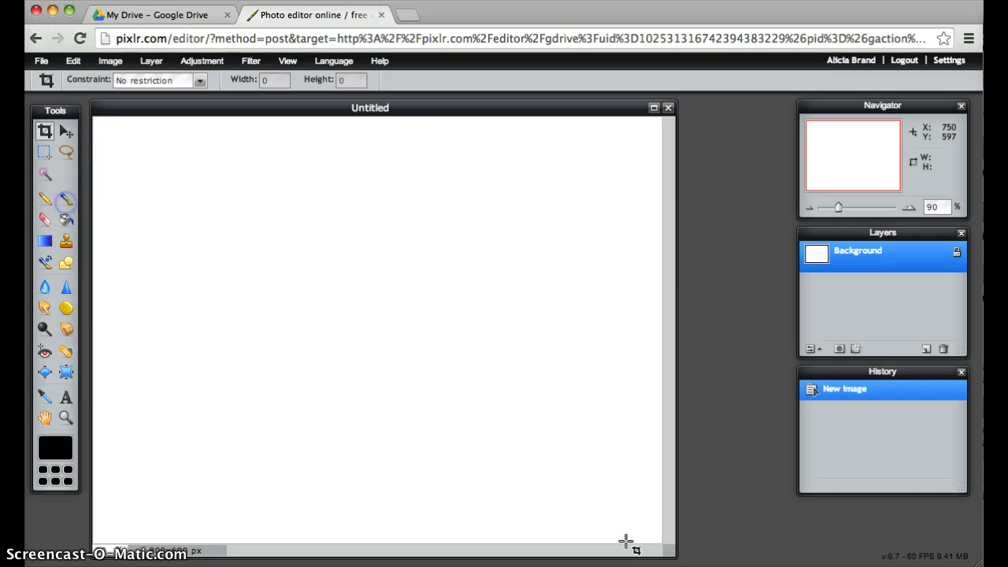
pyautogui.click(65, 199)
pyautogui.moveTo(196, 257)
pyautogui.mouseDown()
pyautogui.moveTo(228, 252)
pyautogui.moveTo(405, 292)
pyautogui.moveTo(446, 400)
pyautogui.moveTo(303, 386)
pyautogui.moveTo(261, 428)
pyautogui.moveTo(464, 439)
pyautogui.moveTo(511, 418)
pyautogui.mouseUp()
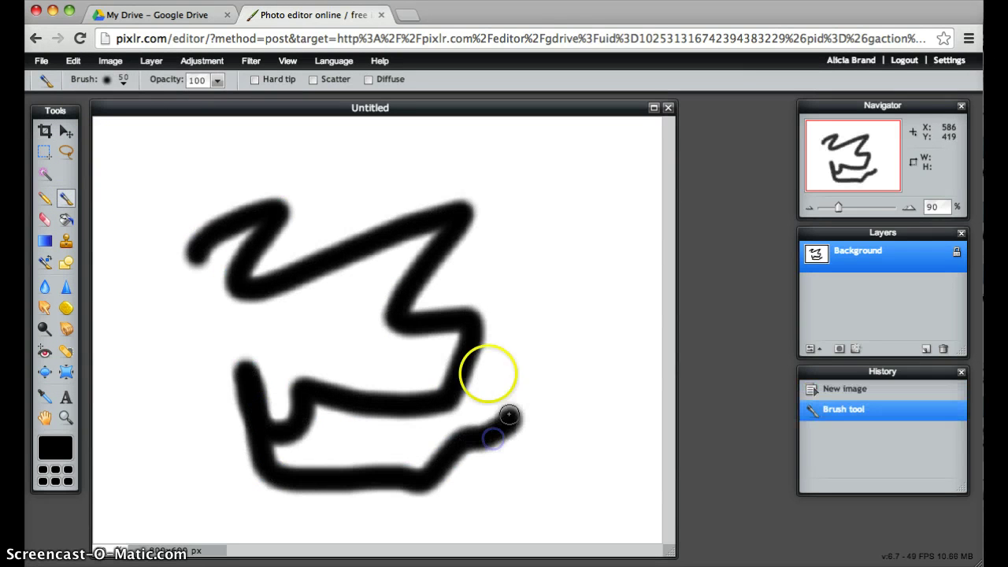
pyautogui.click(45, 220)
pyautogui.moveTo(519, 413)
pyautogui.mouseDown()
pyautogui.moveTo(495, 423)
pyautogui.moveTo(514, 440)
pyautogui.moveTo(491, 409)
pyautogui.moveTo(470, 455)
pyautogui.mouseUp()
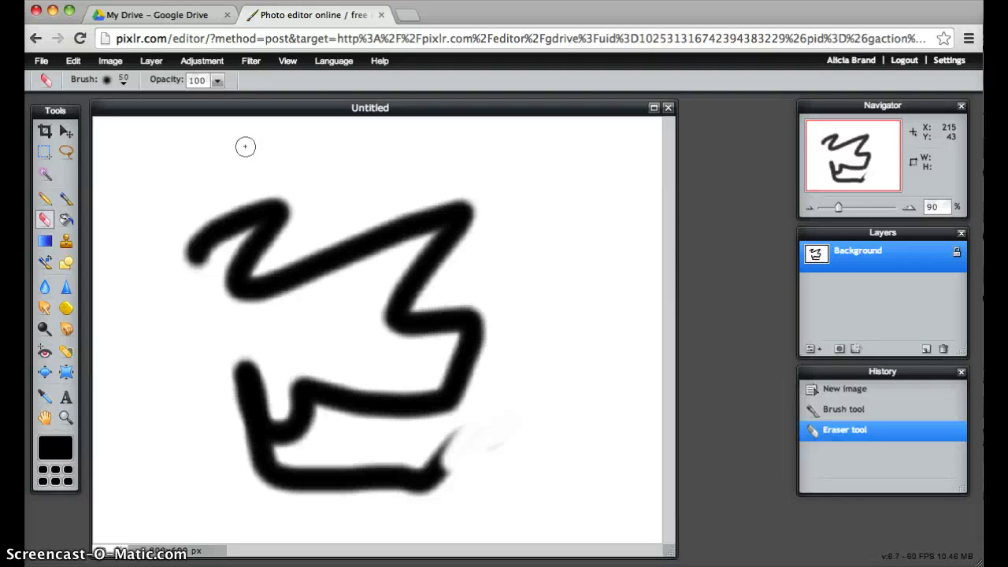
pyautogui.click(39, 62)
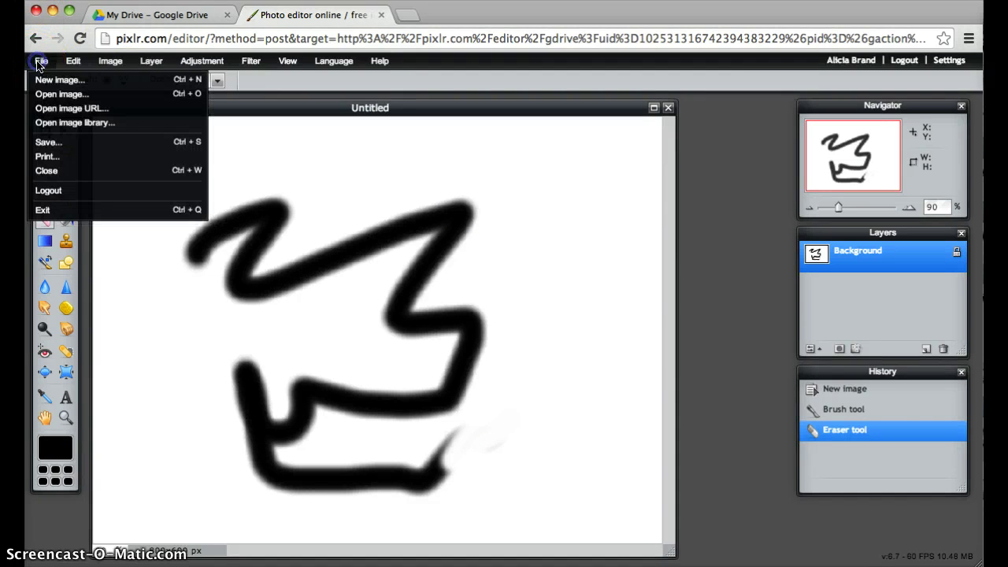
# Step: Save the drawing to Google Drive as 'Test Image' in layered PXD format
pyautogui.click(47, 141)
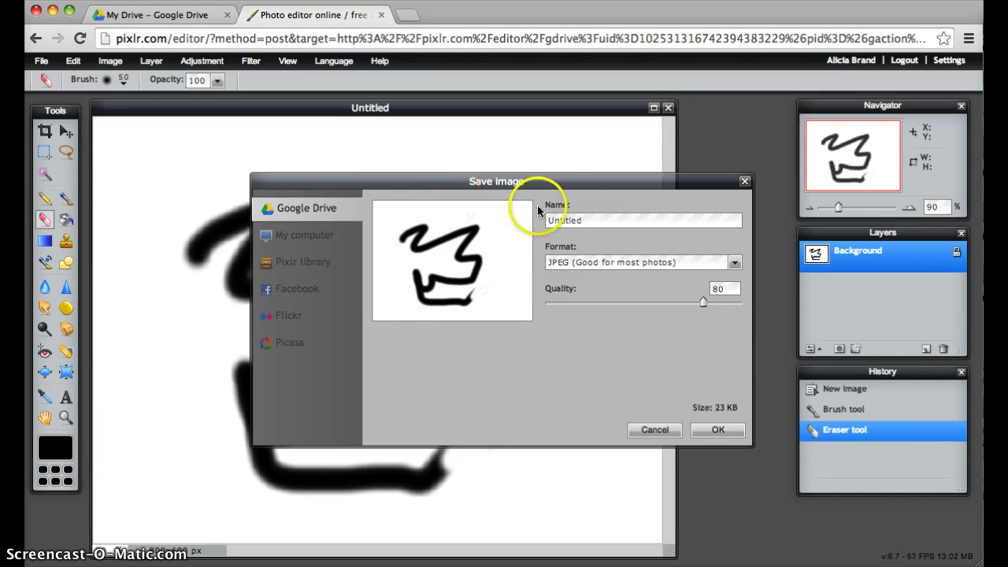
pyautogui.doubleClick(583, 220)
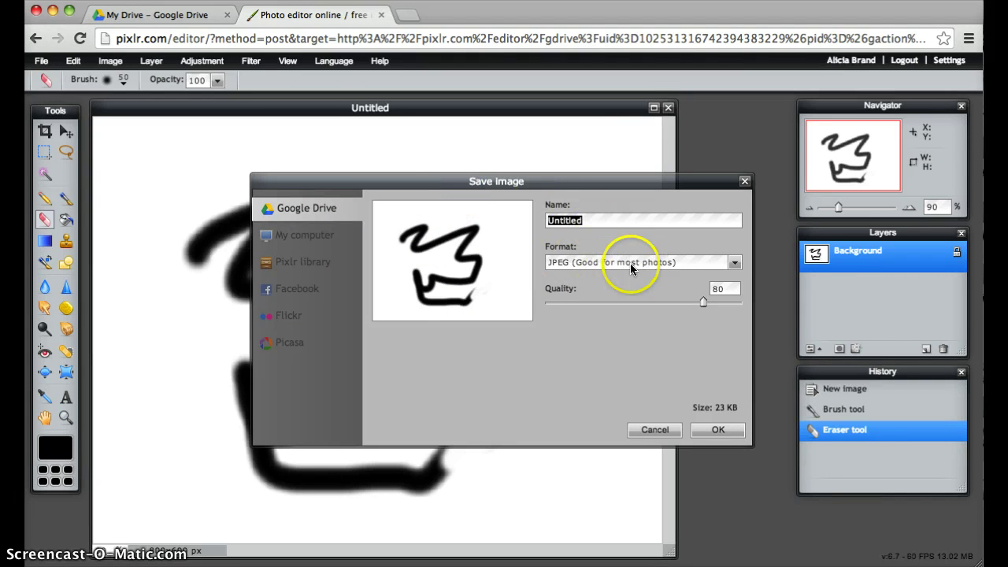
pyautogui.click(722, 264)
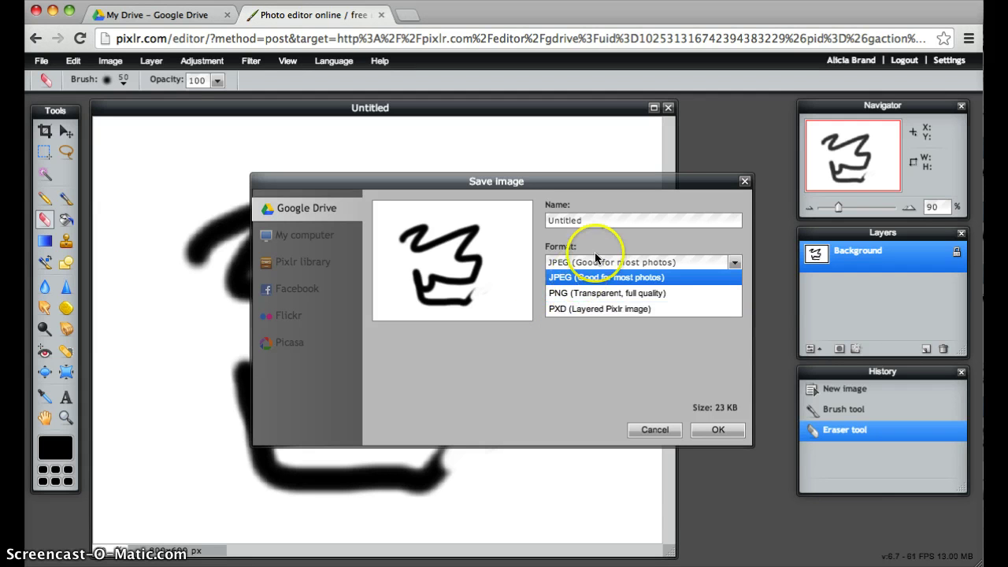
pyautogui.click(563, 308)
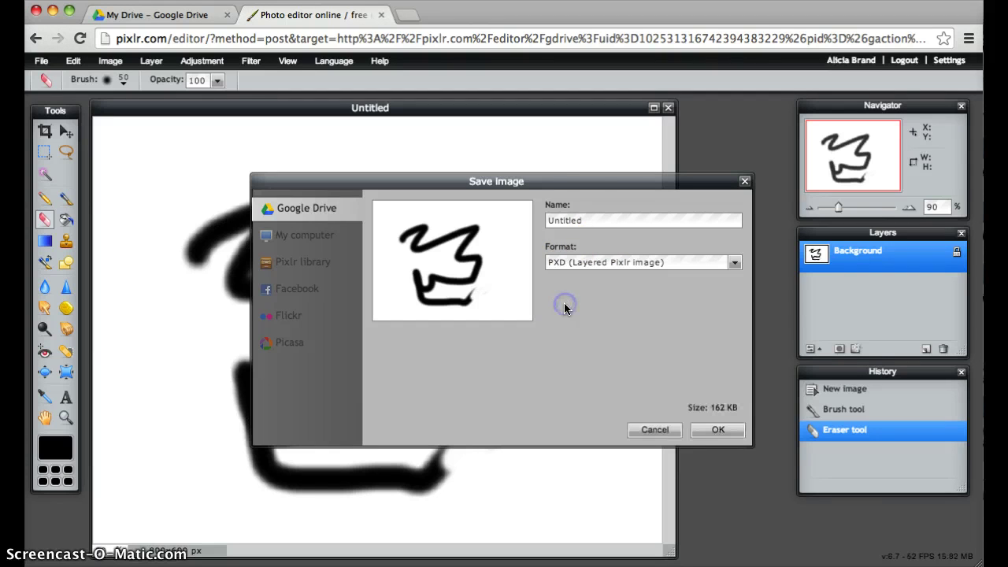
pyautogui.click(574, 209)
pyautogui.doubleClick(576, 220)
pyautogui.write('Test Image')
pyautogui.click(725, 430)
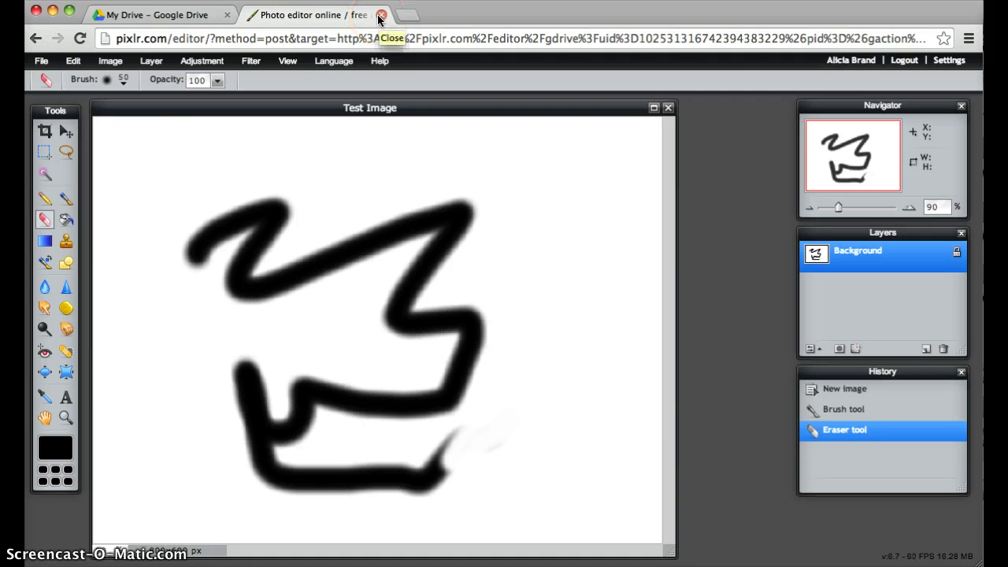
# Step: Close the Pixlr tab and search the Drive app catalogue for 'te'
pyautogui.click(381, 15)
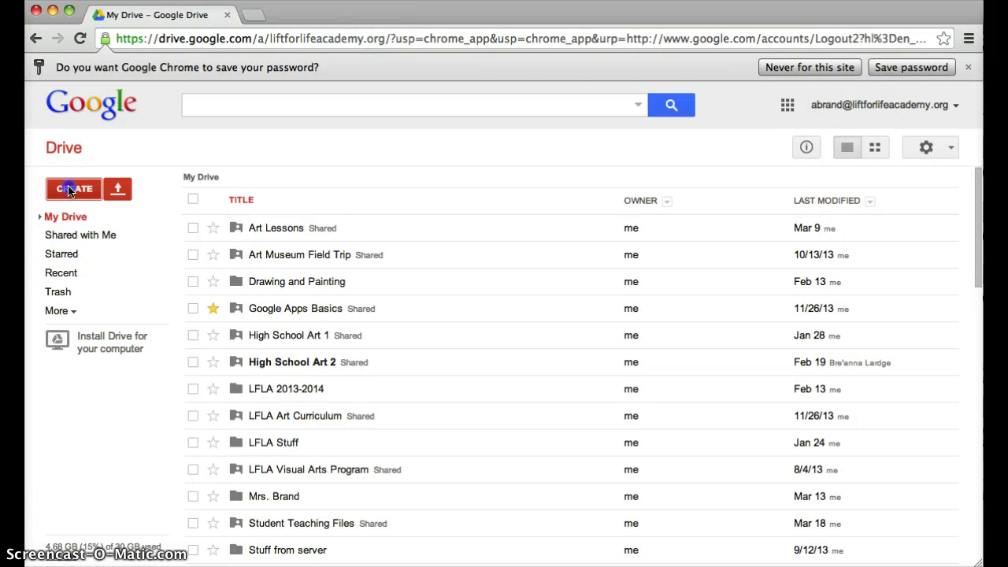
pyautogui.click(69, 190)
pyautogui.click(224, 446)
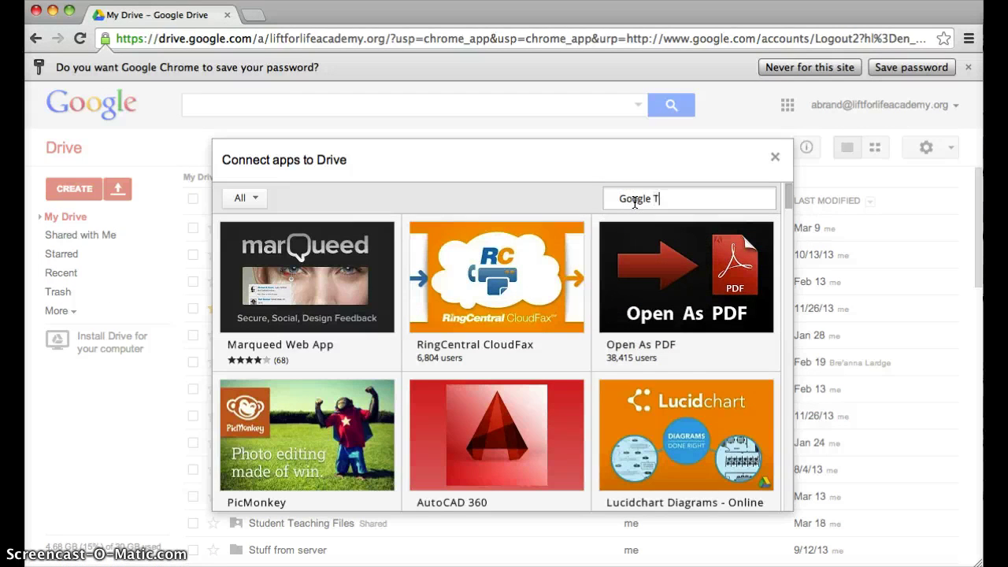
pyautogui.write('te')
pyautogui.press('Return')
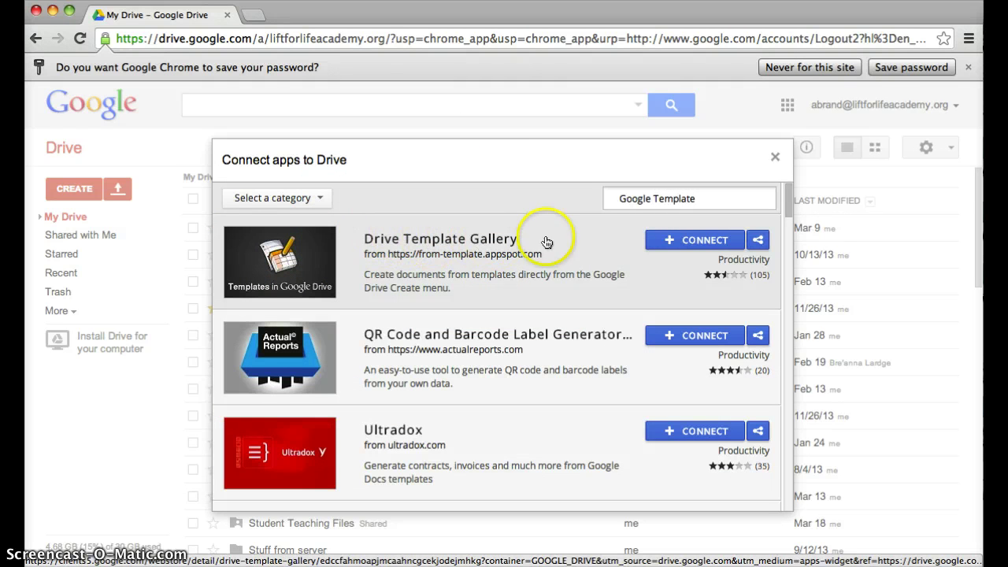
# Step: Connect Drive Template Gallery to Drive and dismiss the confirmation
pyautogui.click(265, 245)
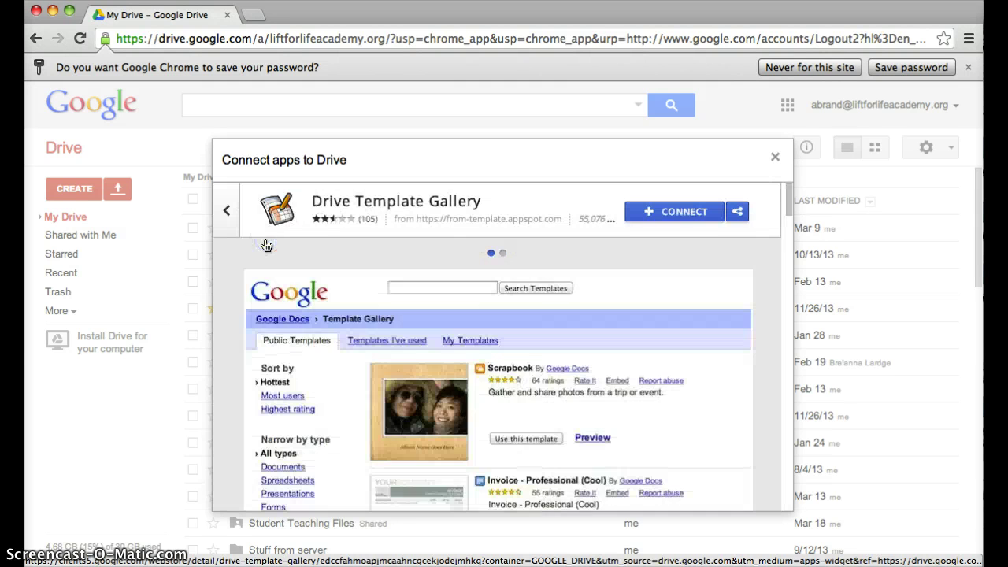
pyautogui.scroll(-5, 306, 431)
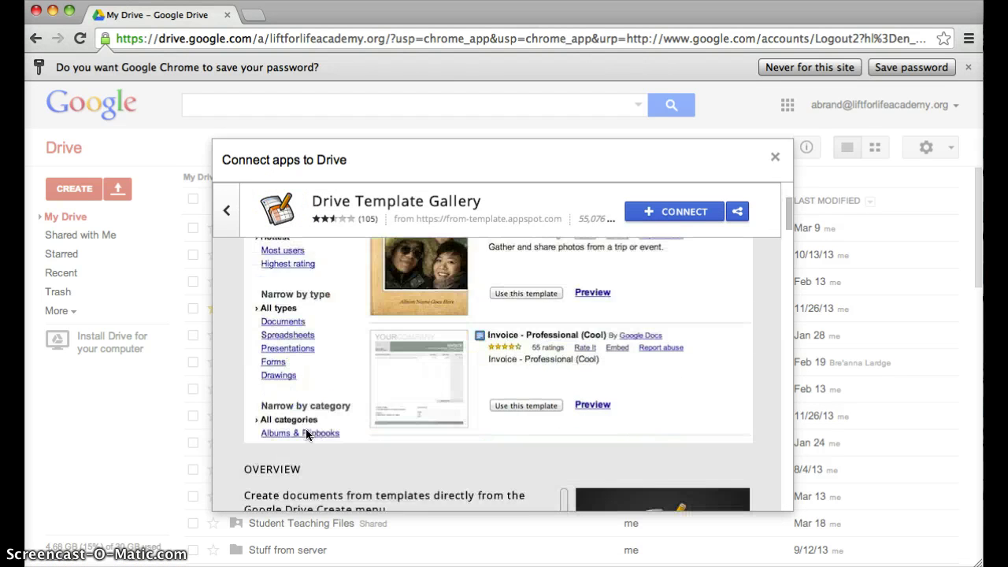
pyautogui.scroll(5, 306, 432)
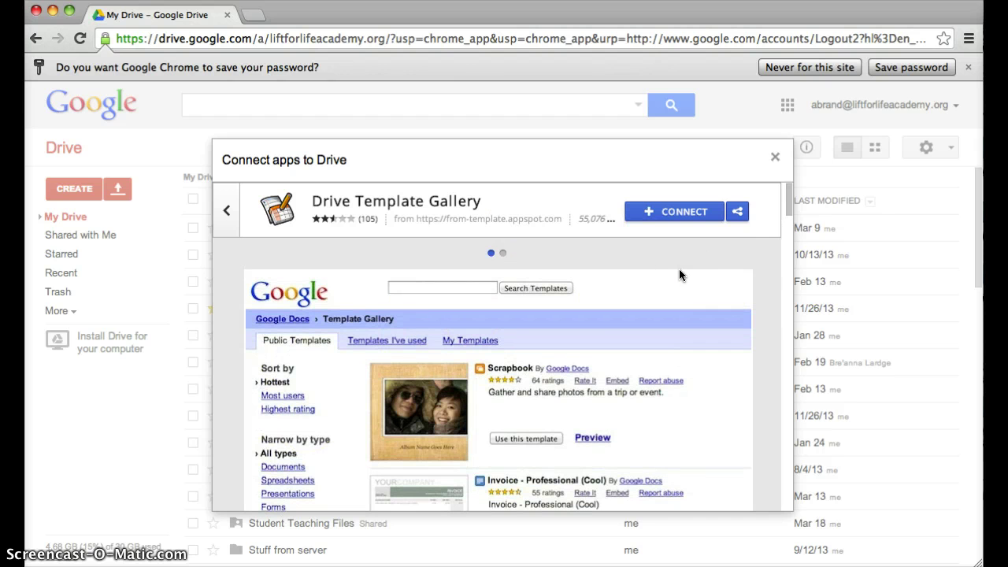
pyautogui.click(651, 213)
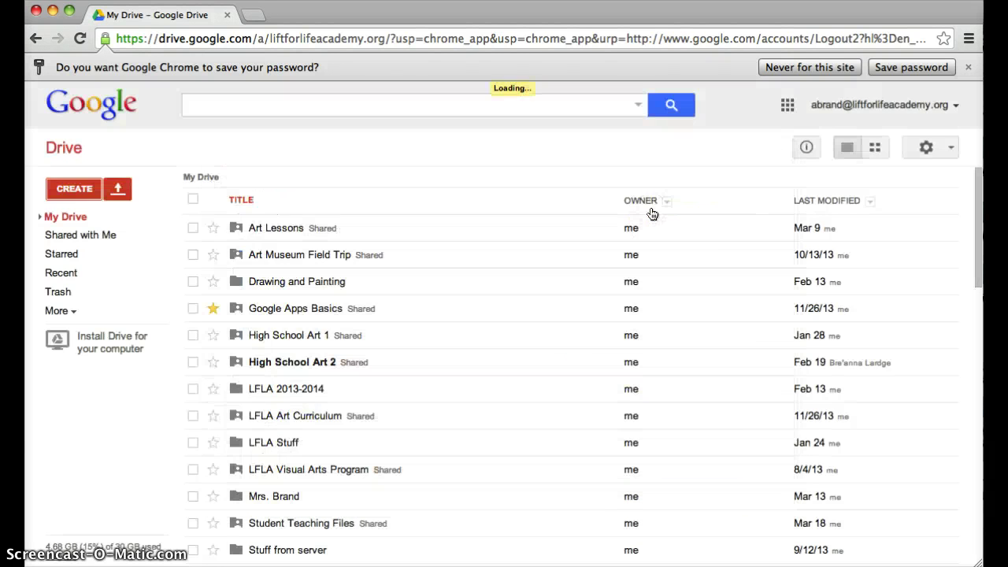
pyautogui.click(322, 394)
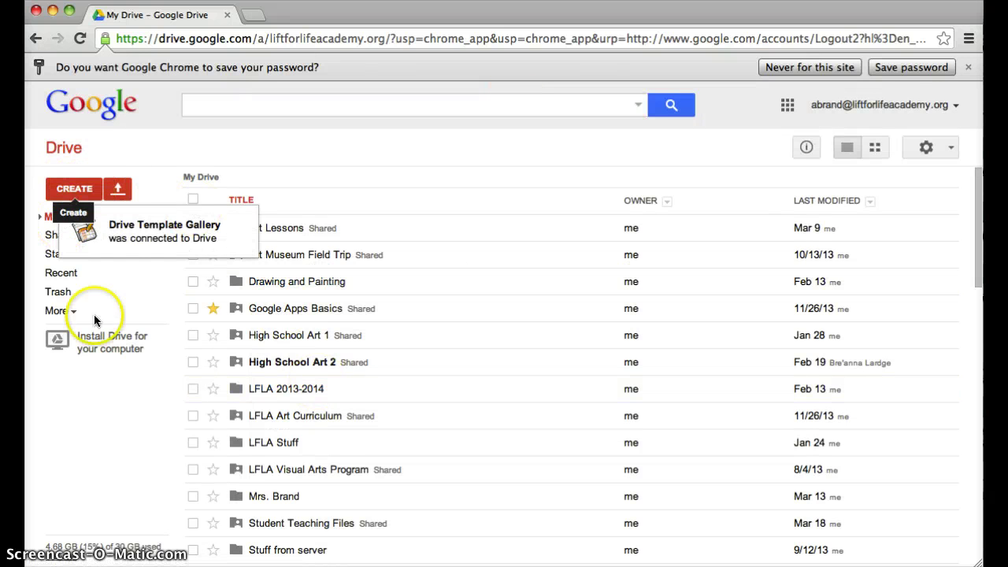
# Step: Start a new file from a template and accept the Template Gallery's access request
pyautogui.click(76, 190)
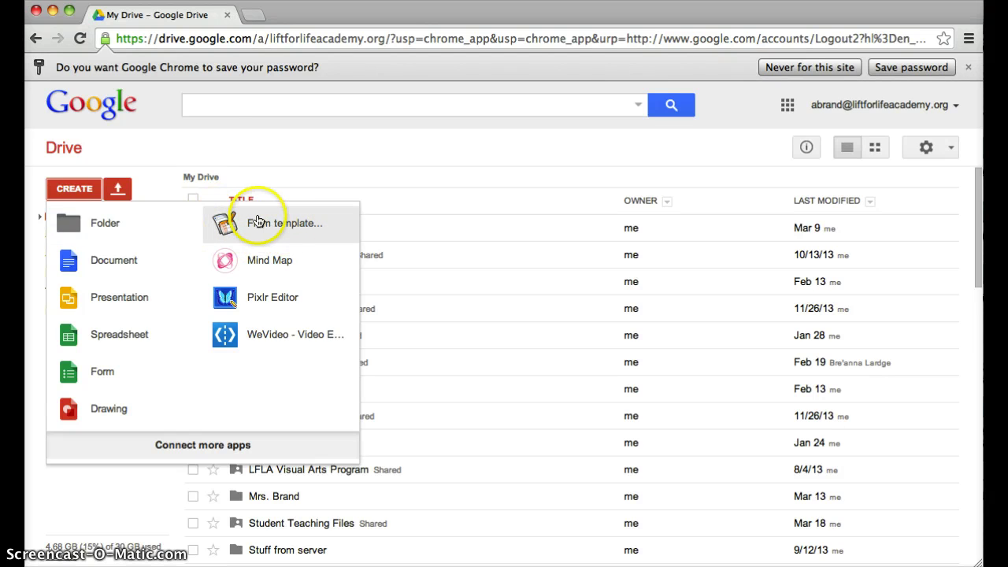
pyautogui.click(257, 221)
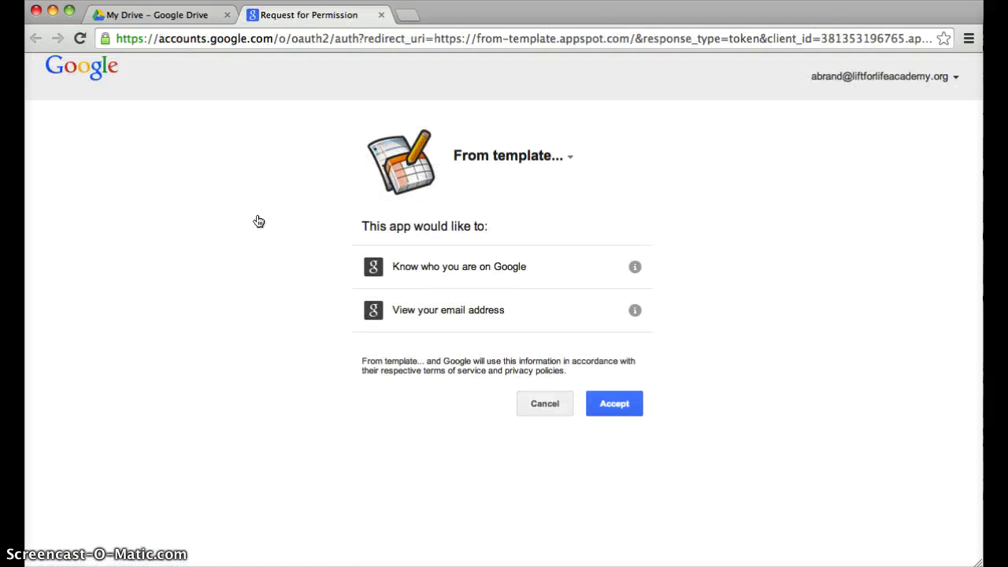
pyautogui.click(611, 408)
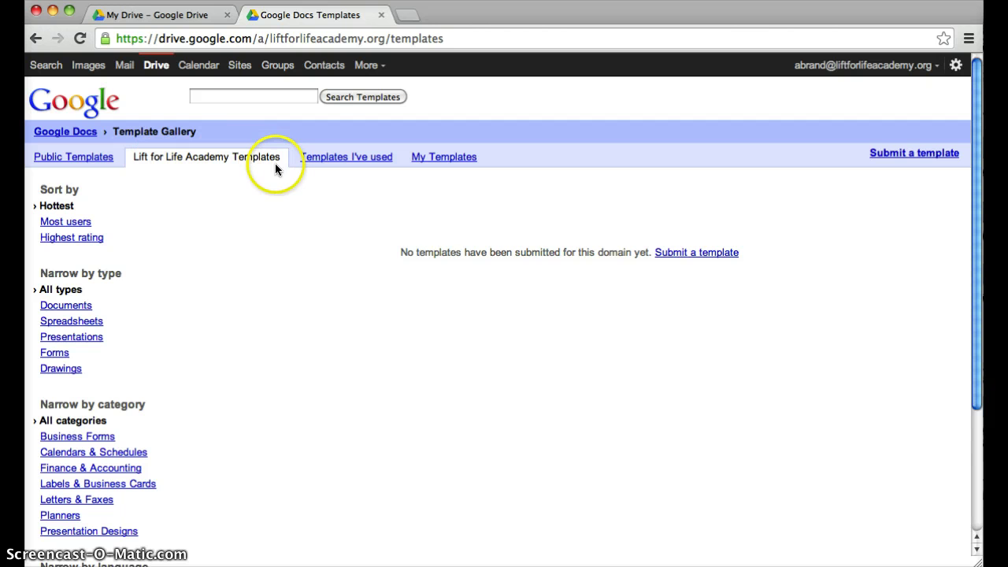
# Step: Browse Public Templates narrowed to the Letters & Faxes category, then leave the gallery tab
pyautogui.click(92, 162)
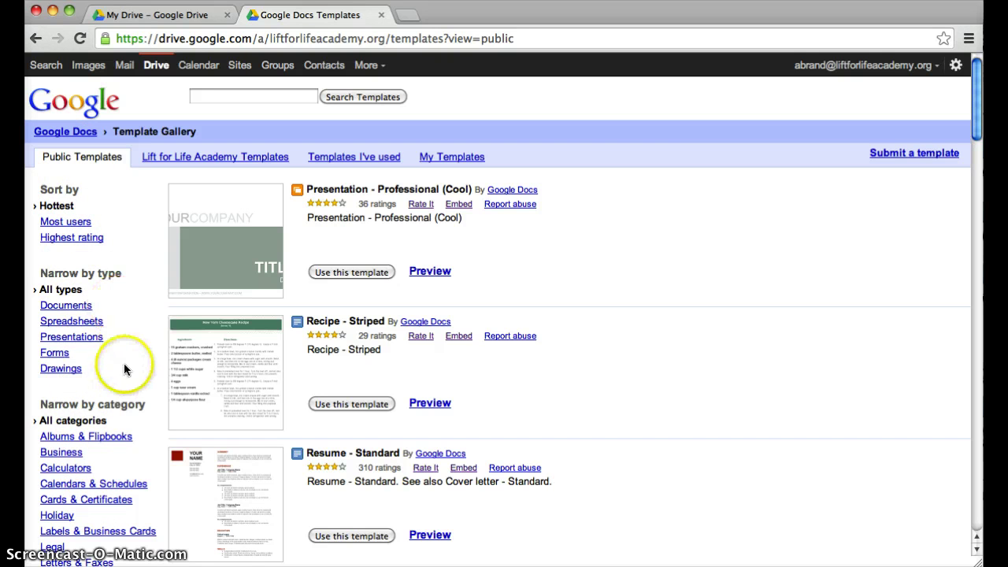
pyautogui.scroll(-5, 123, 364)
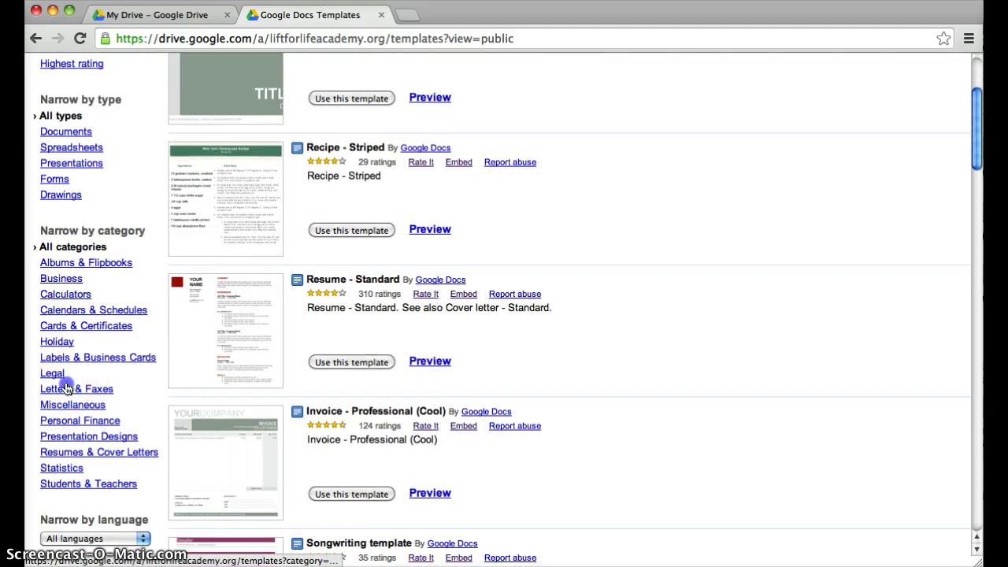
pyautogui.click(65, 387)
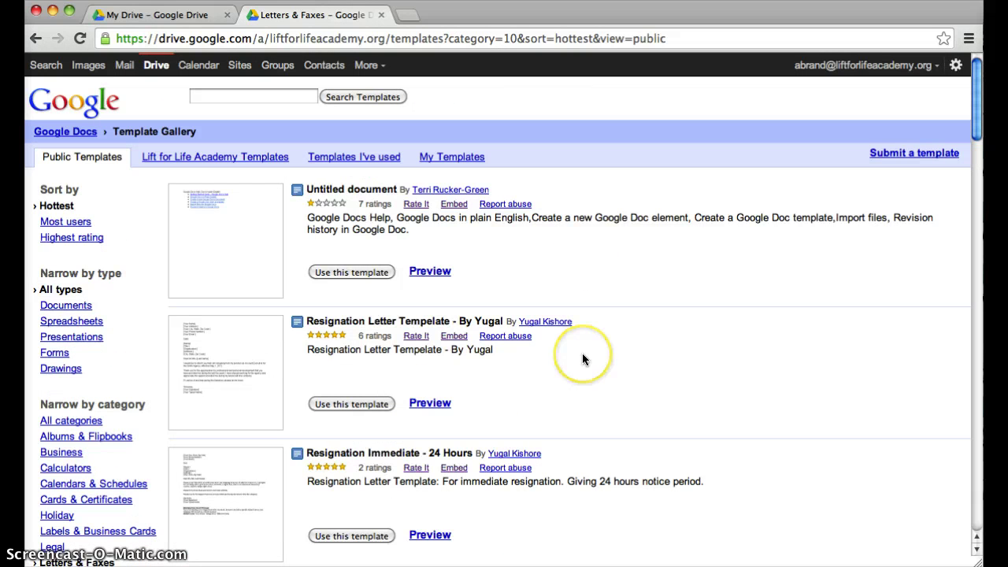
pyautogui.scroll(-3, 582, 359)
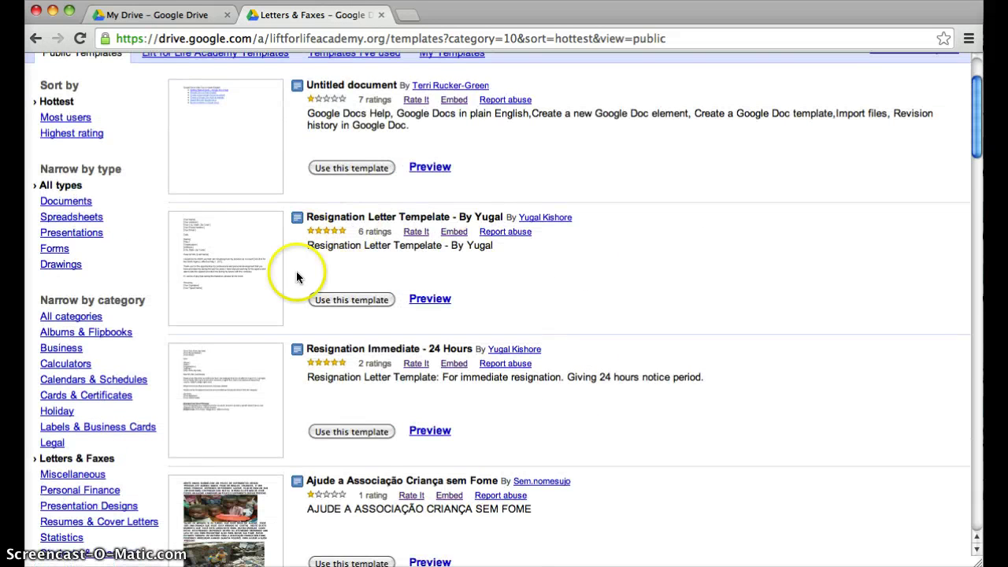
pyautogui.scroll(-13, 385, 464)
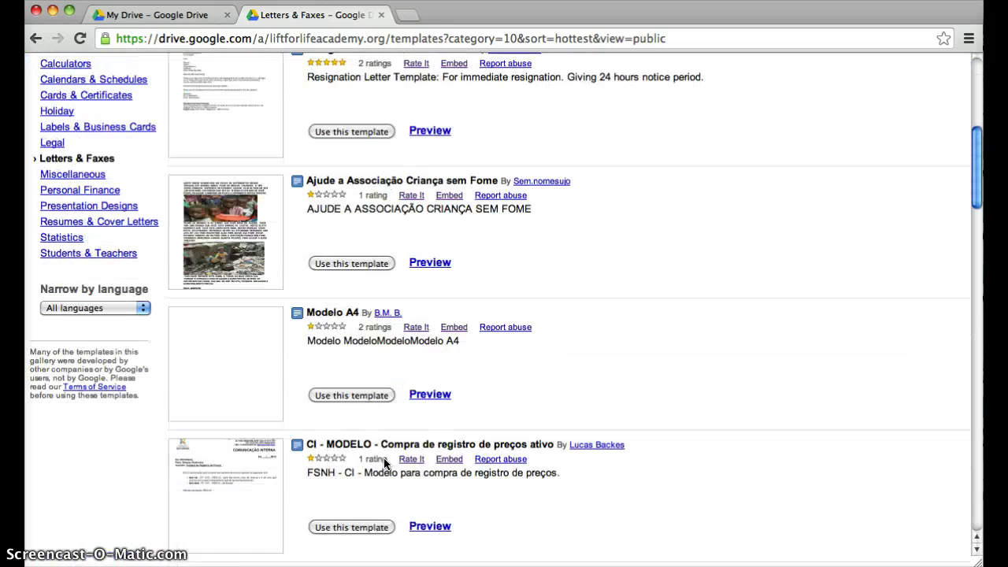
pyautogui.scroll(-4, 385, 464)
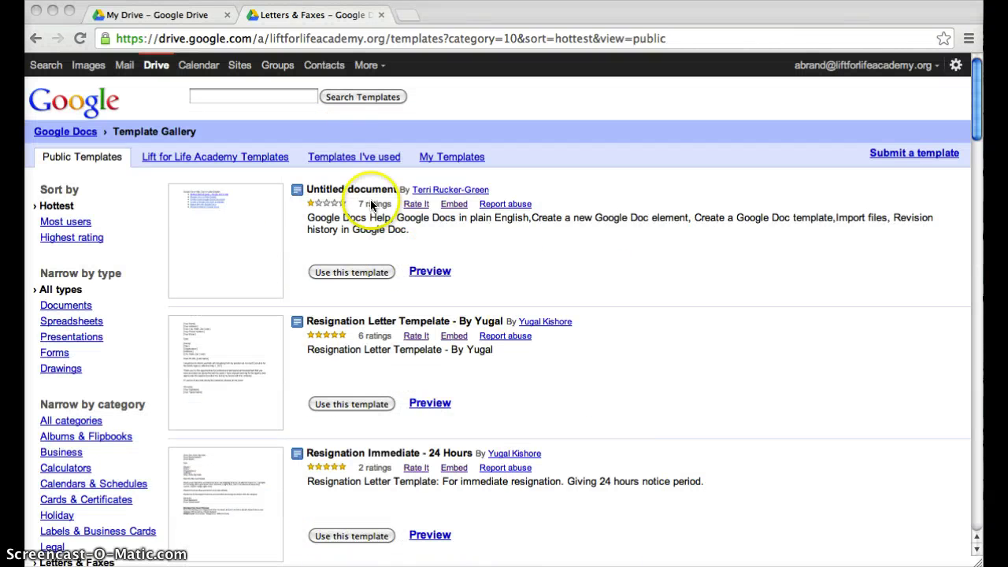
pyautogui.moveTo(265, 18); pyautogui.dragTo(189, 27)
pyautogui.click(74, 189)
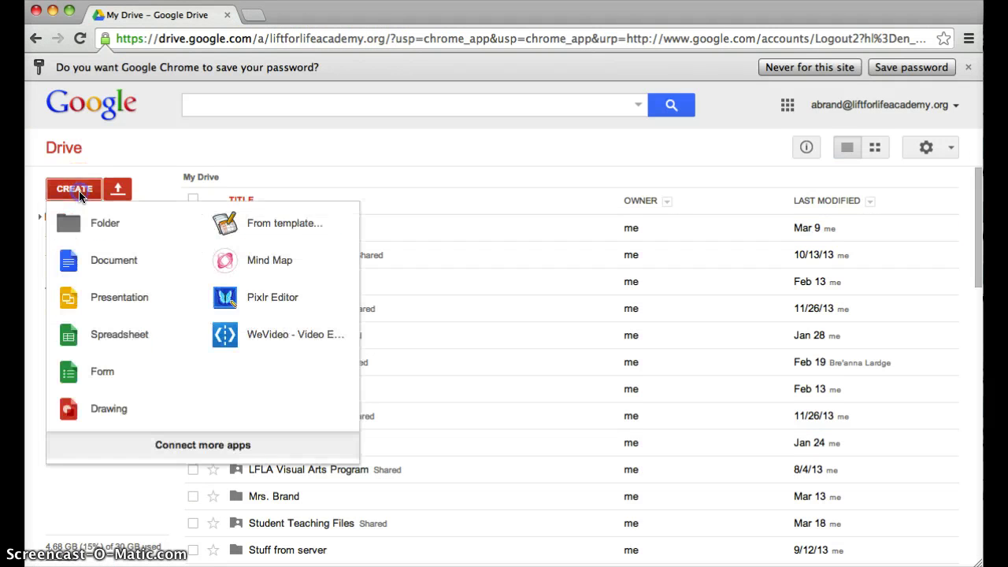
# Step: Search the app catalogue for 'Realtime Board' and connect Realtimeboard for Education, confirming with OK
pyautogui.click(176, 446)
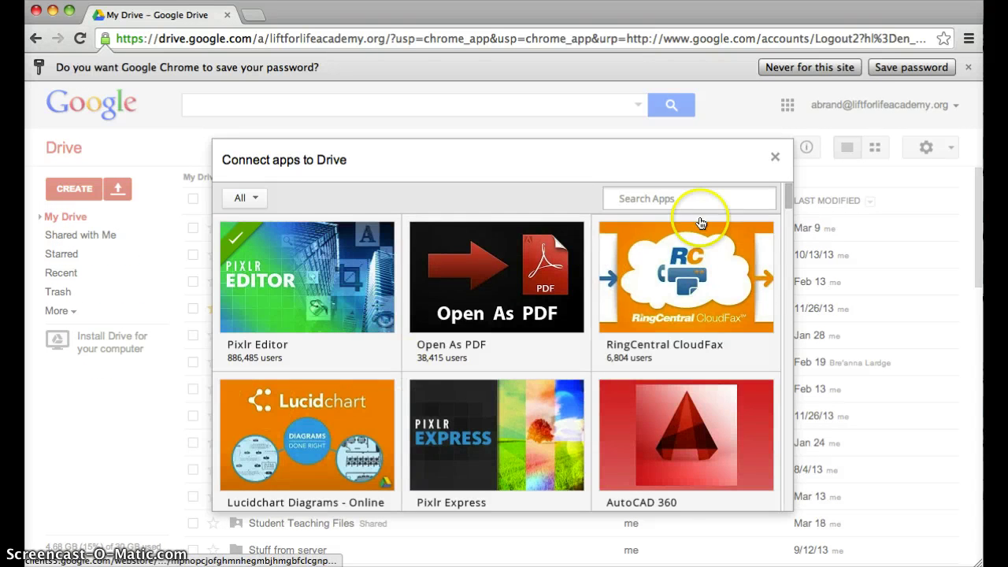
pyautogui.moveTo(701, 224)
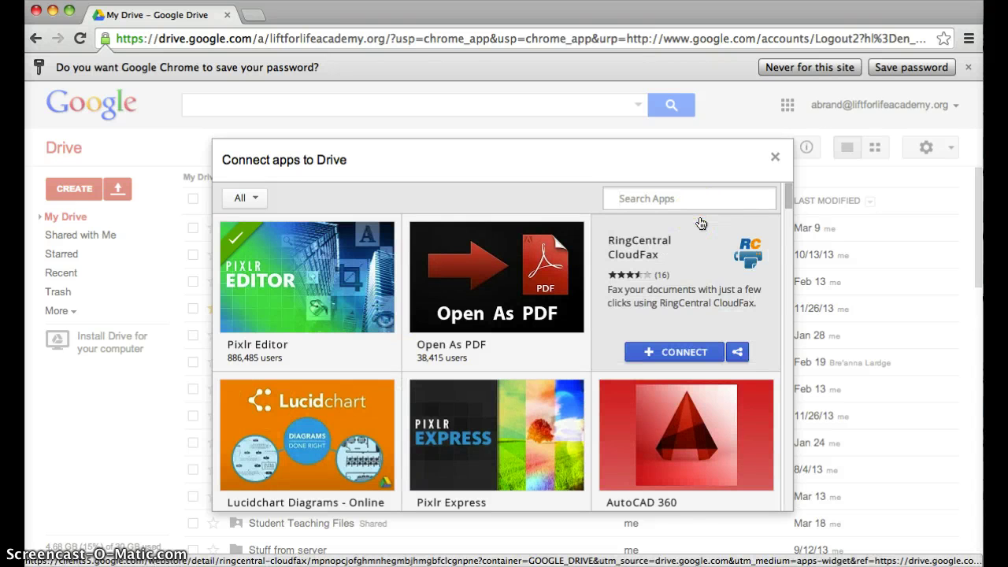
pyautogui.write('Realtime Board')
pyautogui.press('Return')
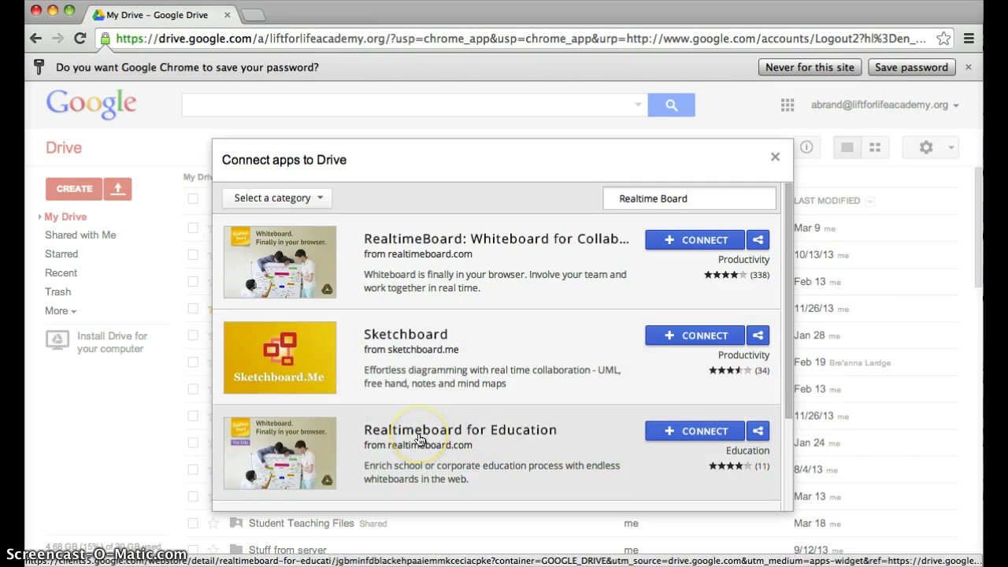
pyautogui.click(322, 450)
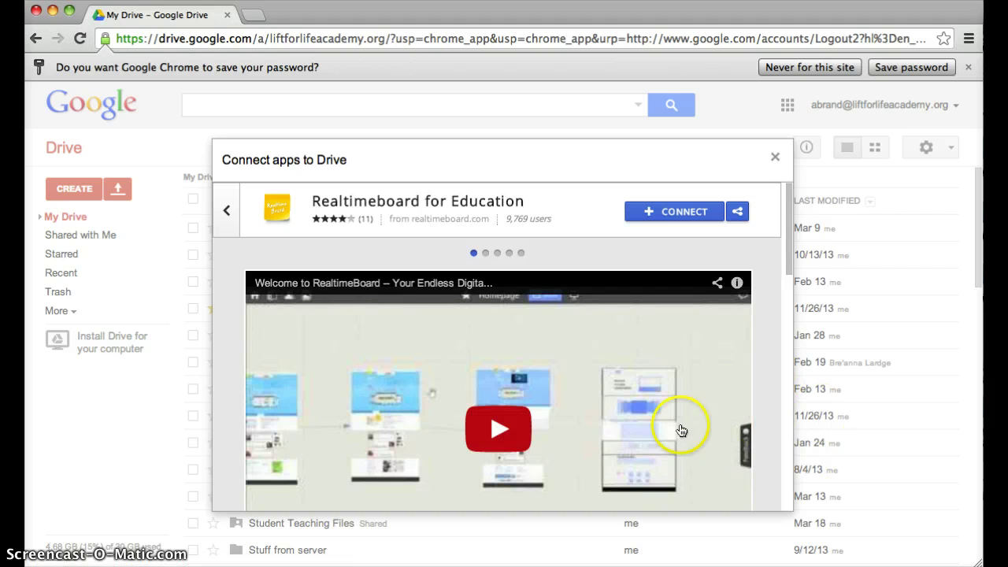
pyautogui.scroll(-10, 684, 403)
pyautogui.scroll(10, 619, 404)
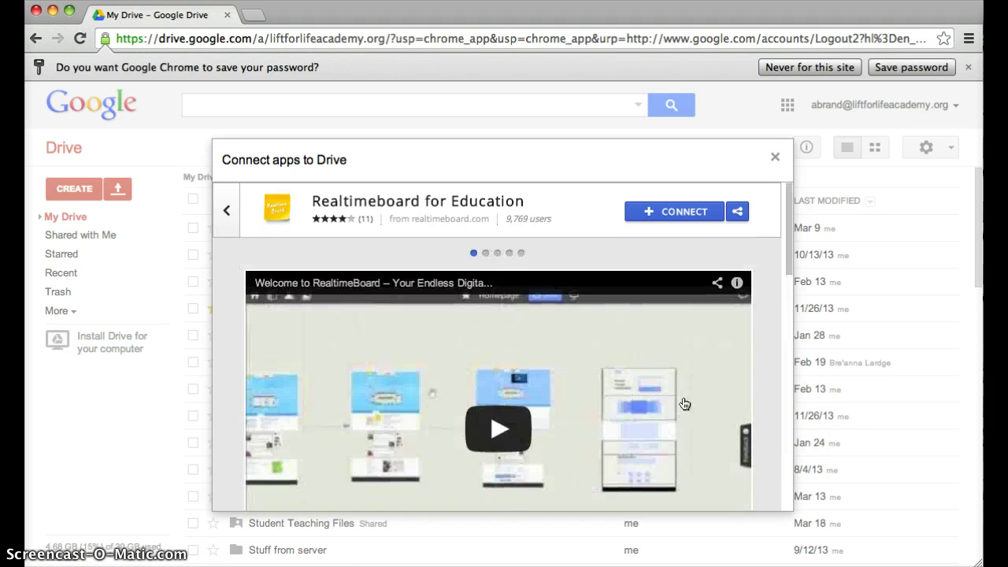
pyautogui.click(647, 211)
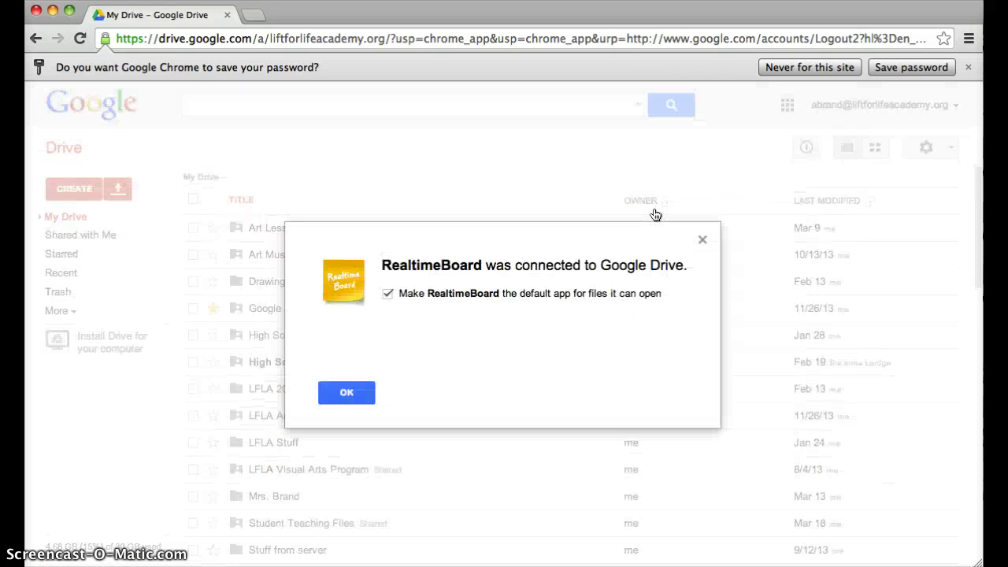
pyautogui.click(331, 390)
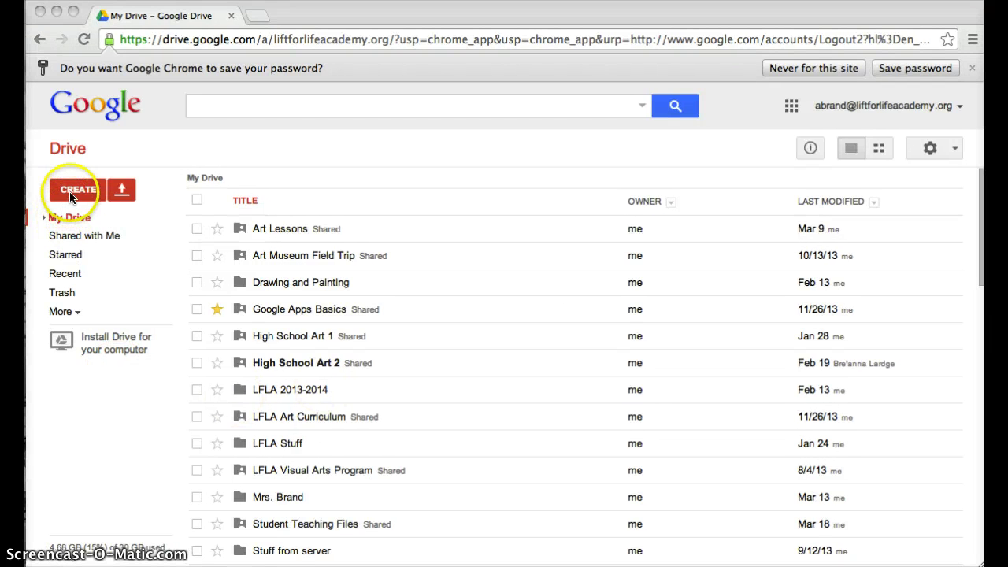
# Step: Search the app catalogue for 'simple booklet EDU' and connect Simplebooklet EDU, confirming with OK
pyautogui.click(73, 192)
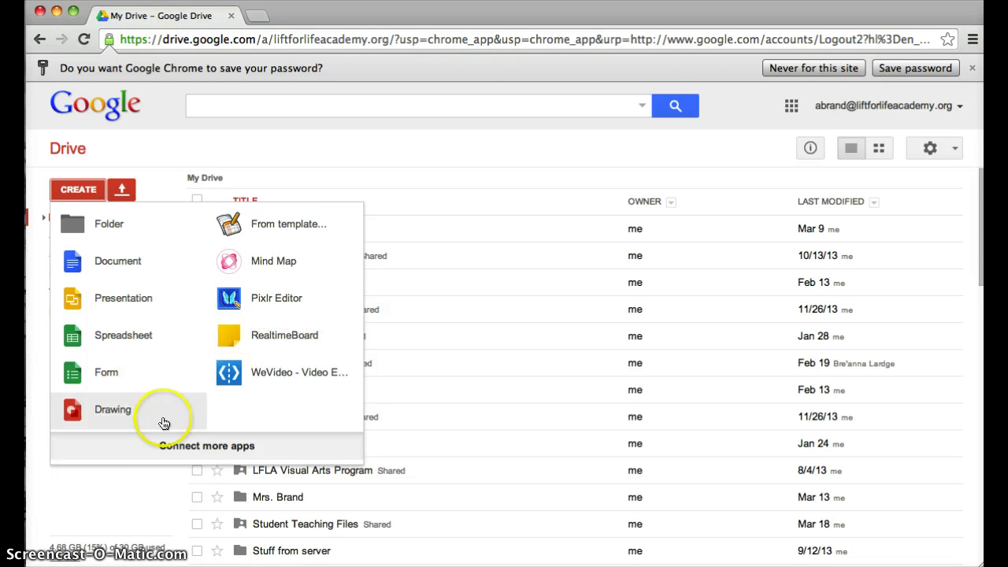
pyautogui.click(170, 447)
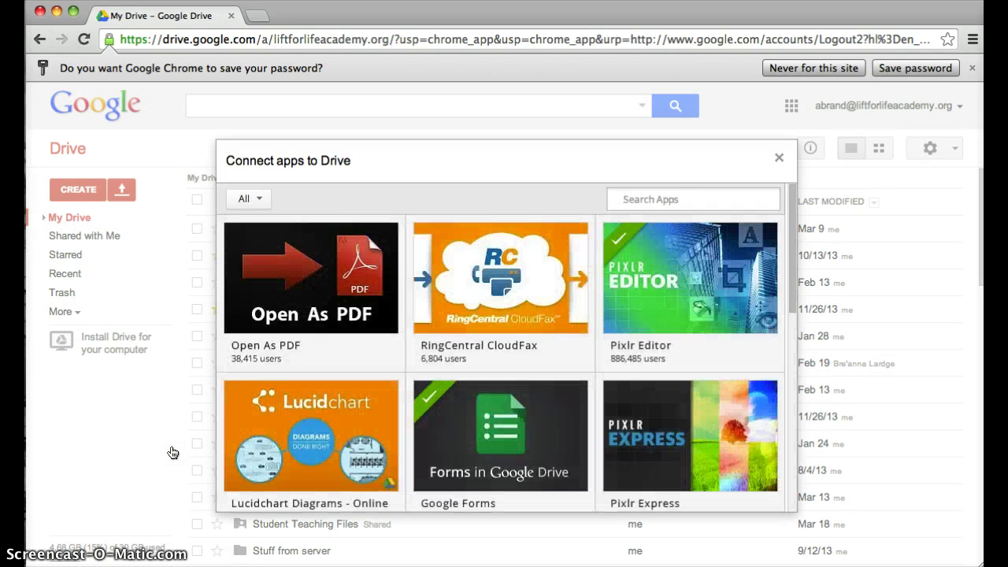
pyautogui.moveTo(589, 246)
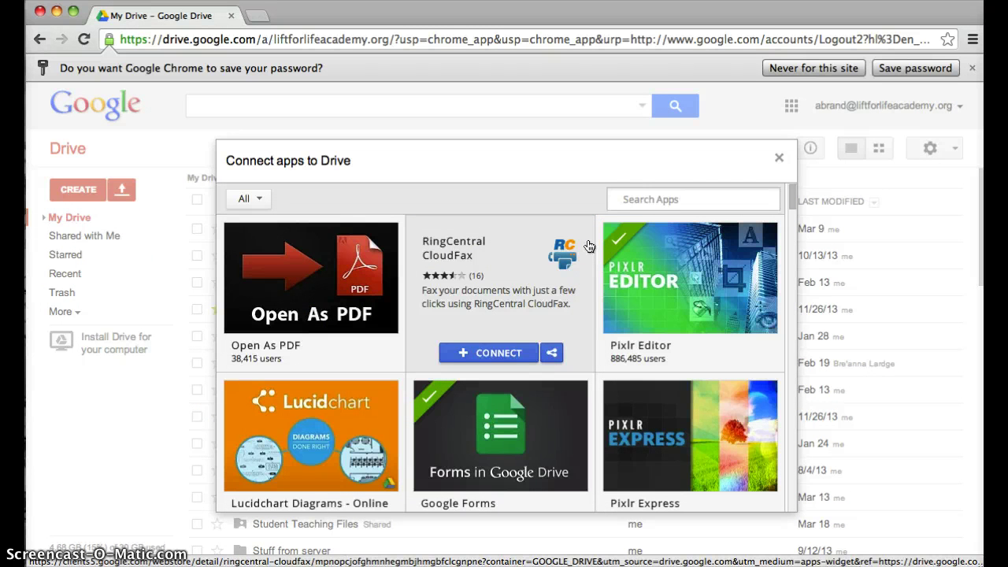
pyautogui.write('simple booklet EDU')
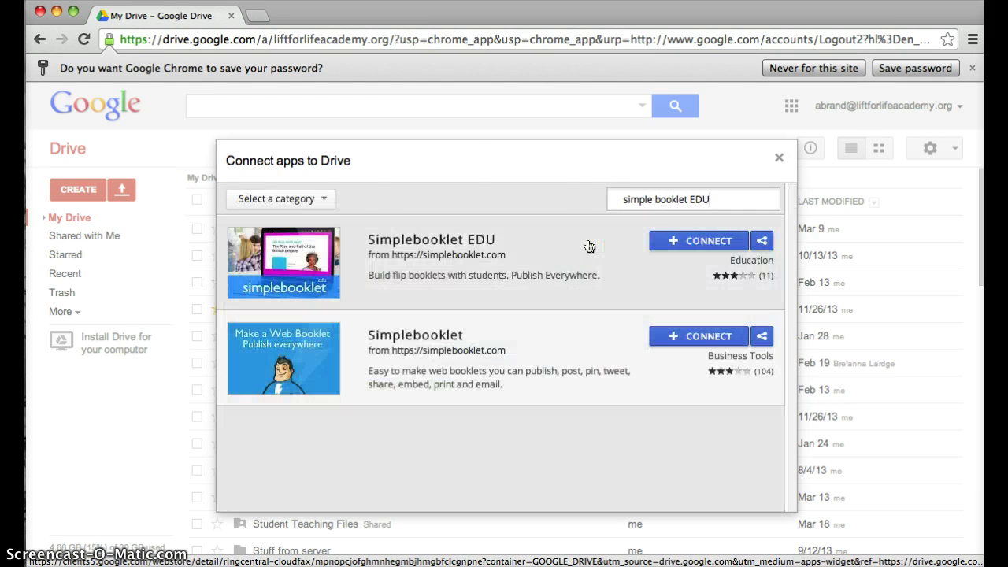
pyautogui.click(253, 256)
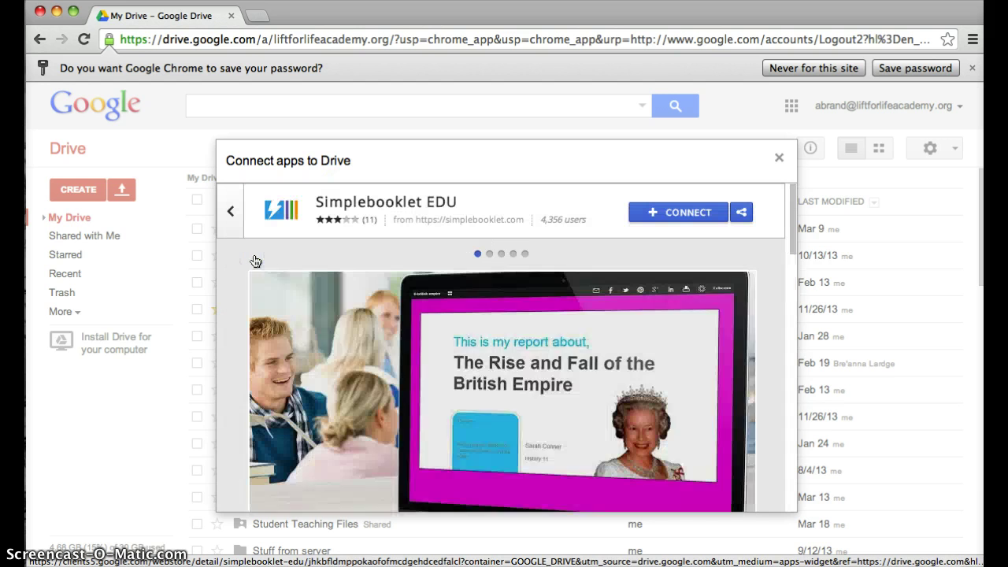
pyautogui.scroll(-1, 295, 370)
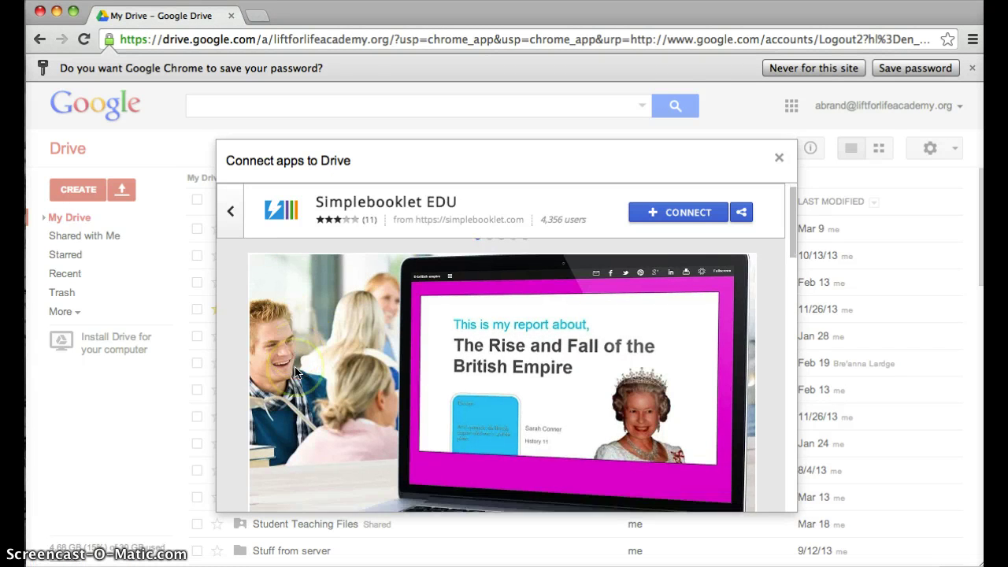
pyautogui.scroll(-10, 295, 370)
pyautogui.scroll(9, 295, 370)
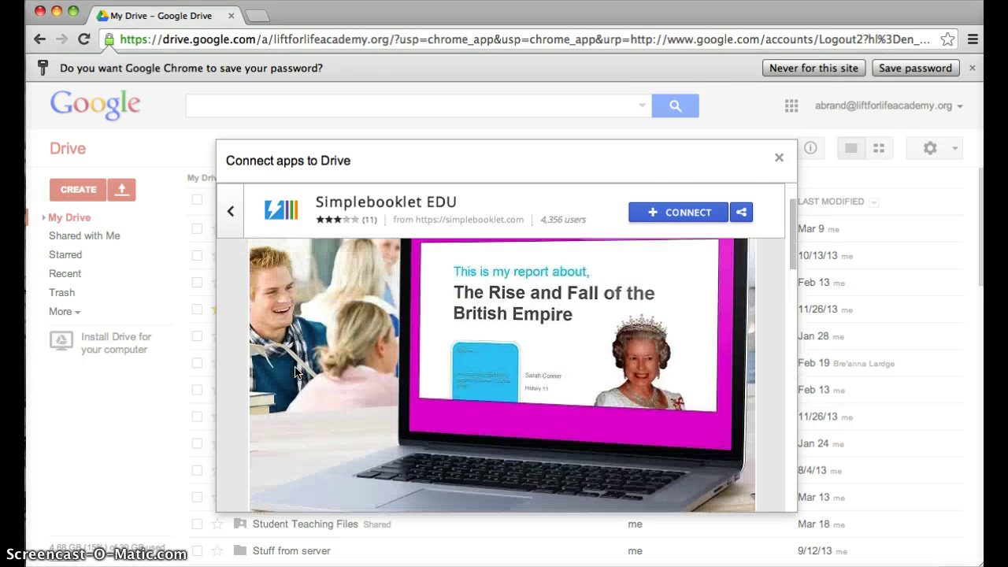
pyautogui.click(656, 211)
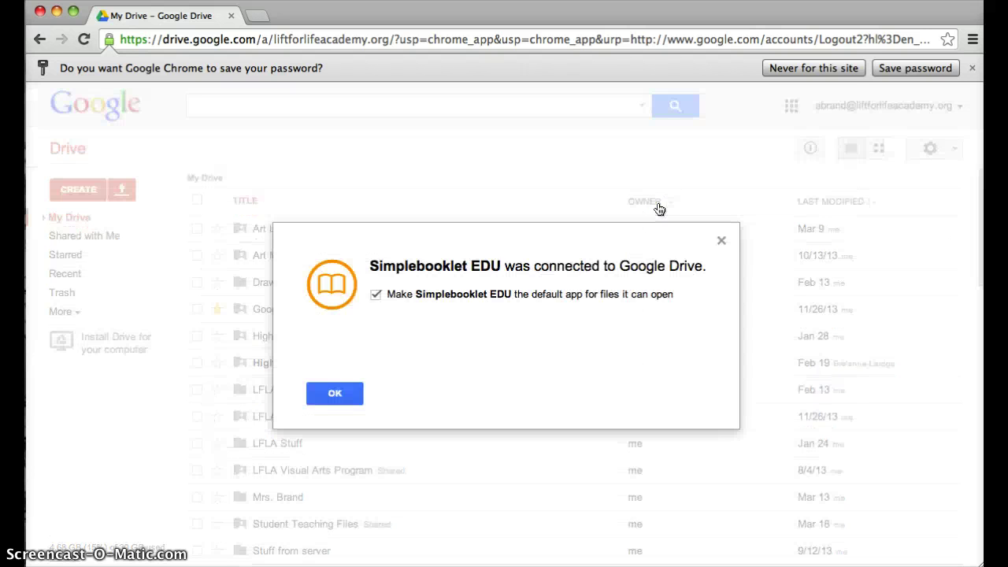
pyautogui.click(334, 393)
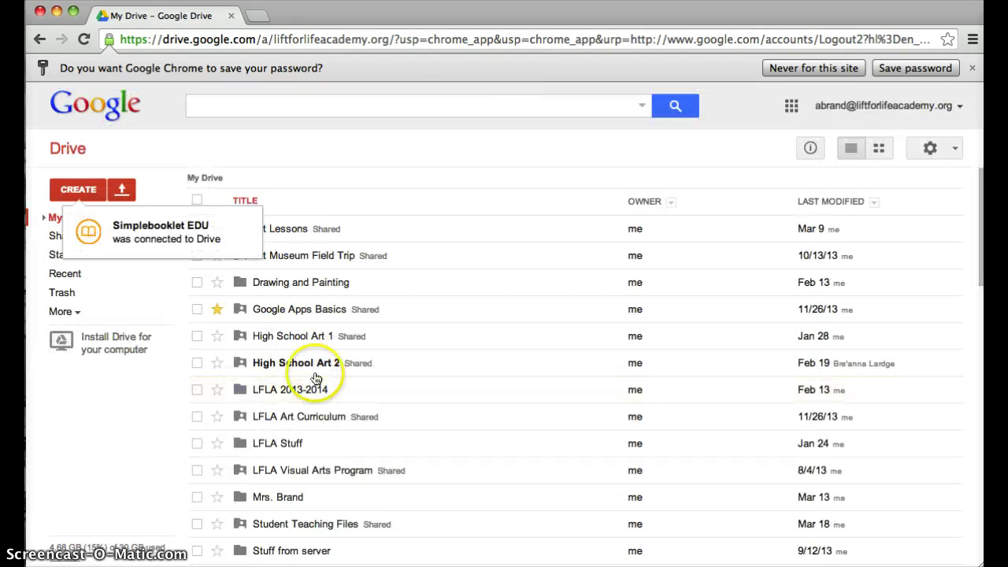
# Step: Open the CREATE menu to review the newly connected apps
pyautogui.click(79, 189)
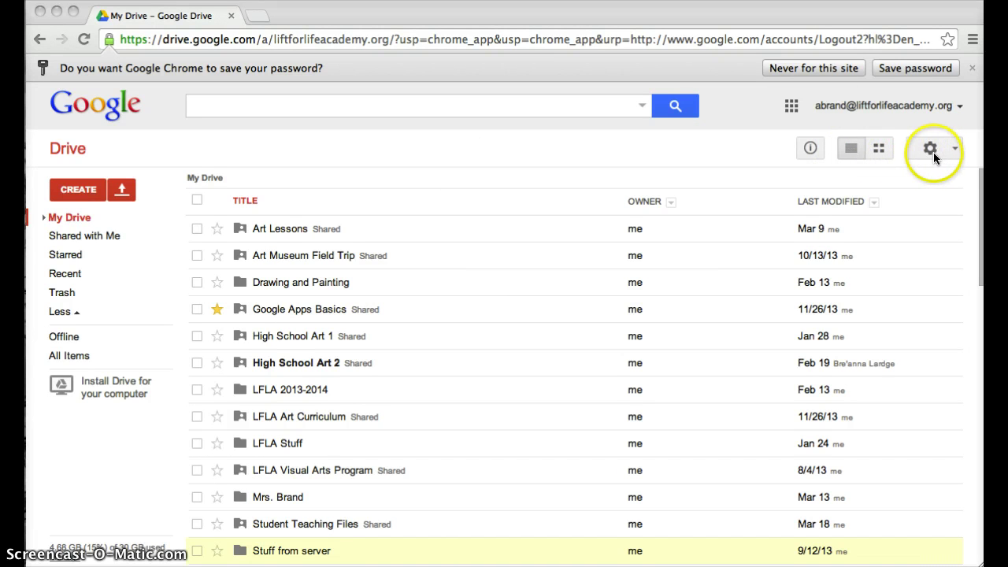
# Step: Open Manage apps from the Drive settings gear and look over the connected apps
pyautogui.click(954, 150)
pyautogui.click(955, 151)
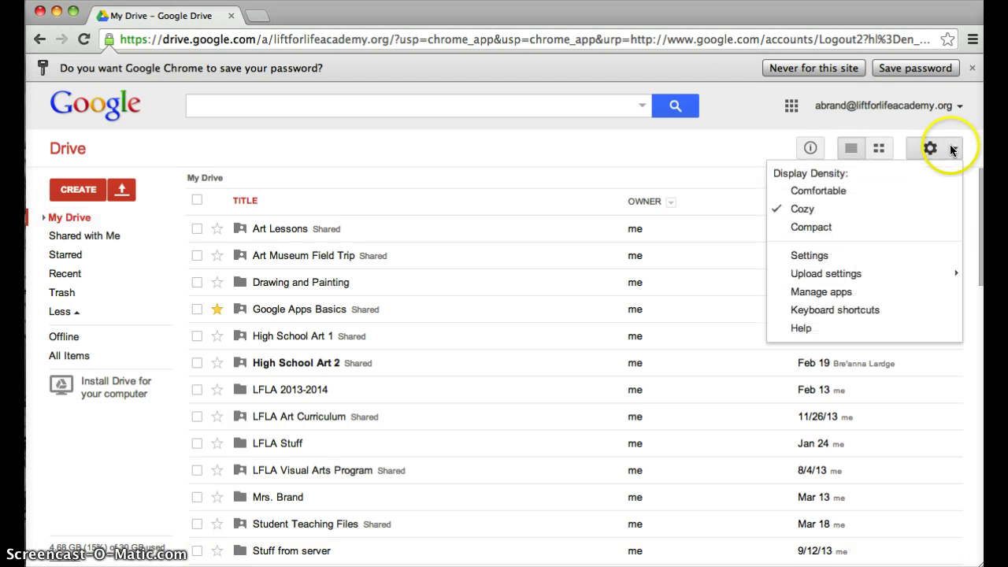
pyautogui.click(817, 300)
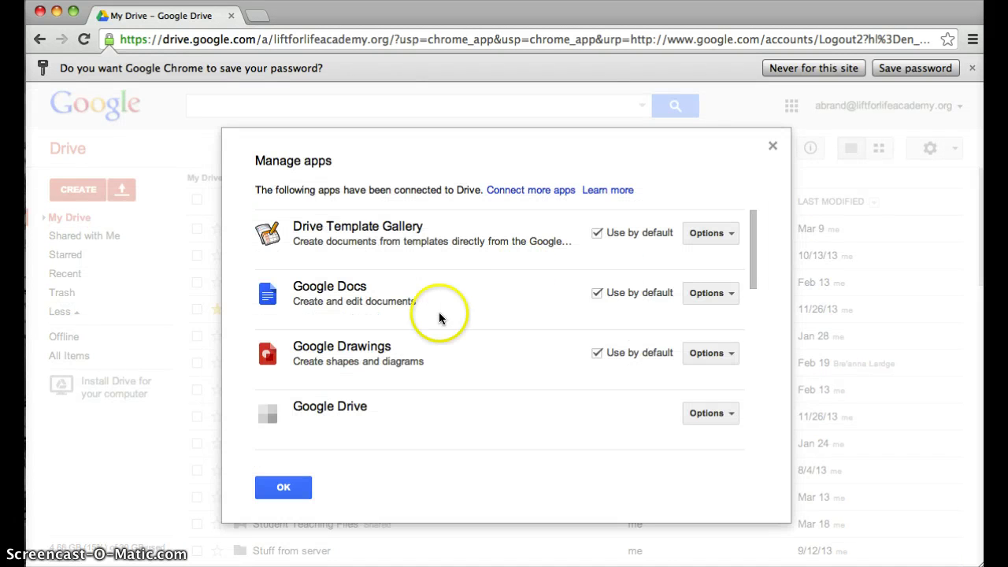
pyautogui.scroll(-10, 439, 317)
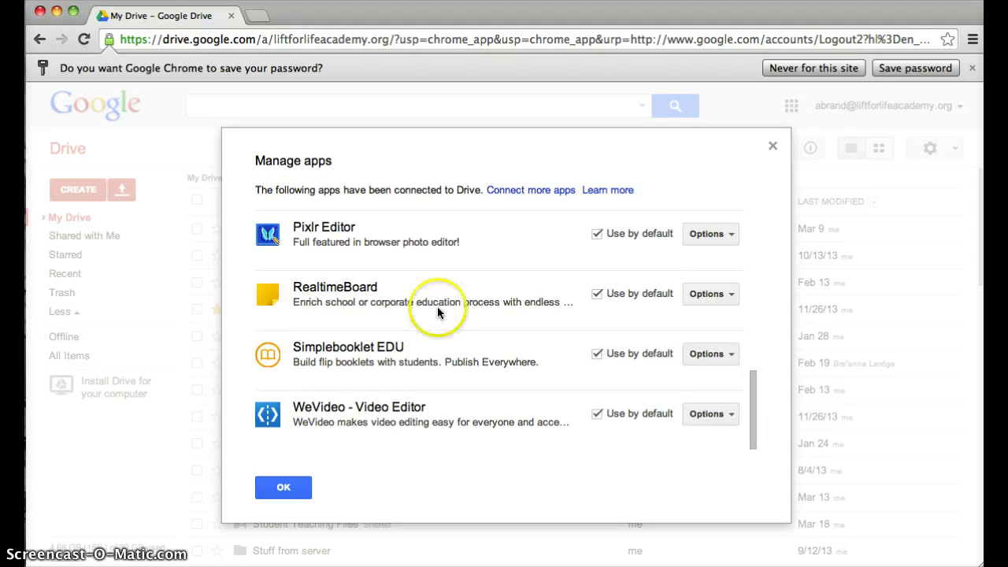
pyautogui.scroll(8, 437, 312)
pyautogui.scroll(3, 437, 312)
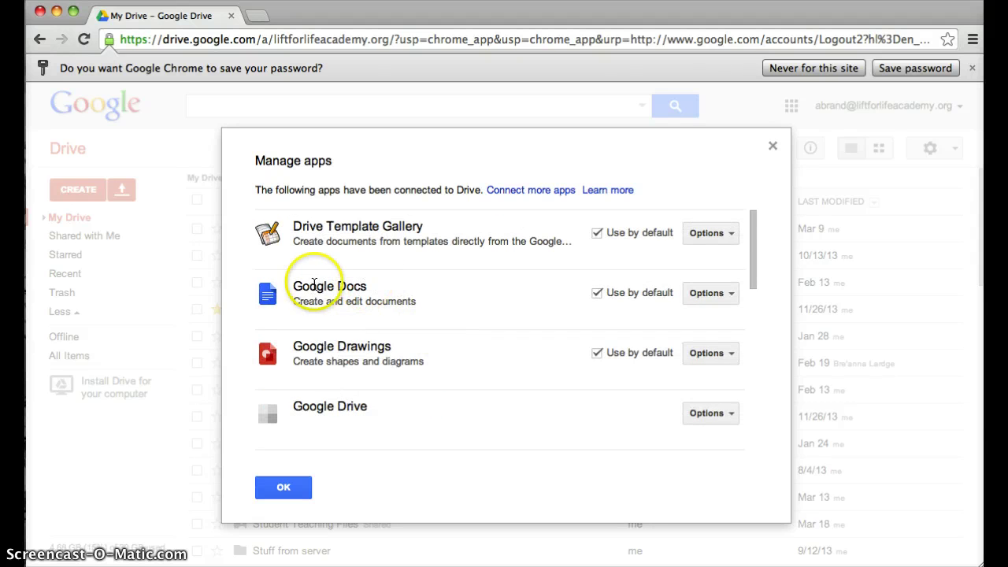
# Step: Use Google Docs' Options to list all files created with Google Docs
pyautogui.click(710, 293)
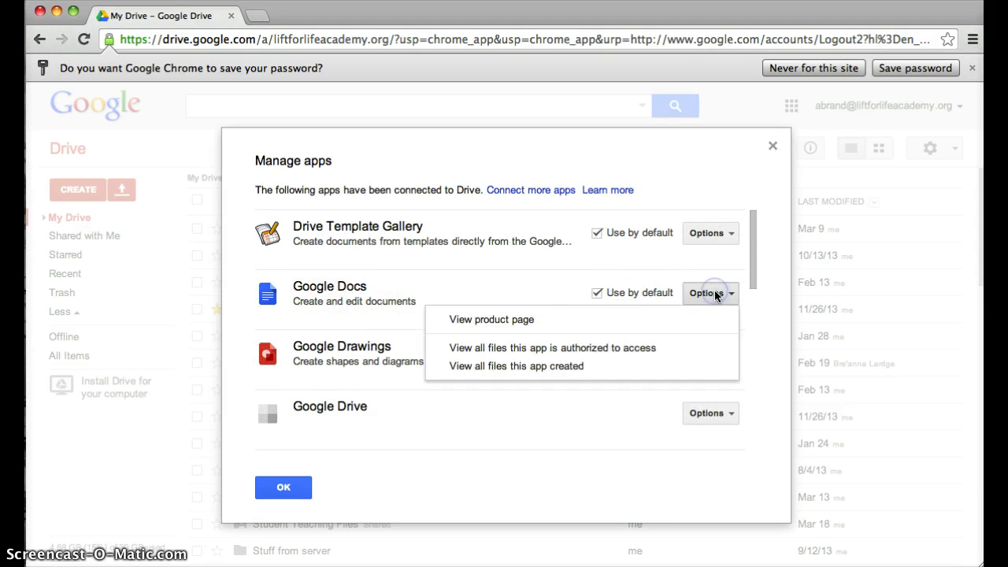
pyautogui.click(532, 366)
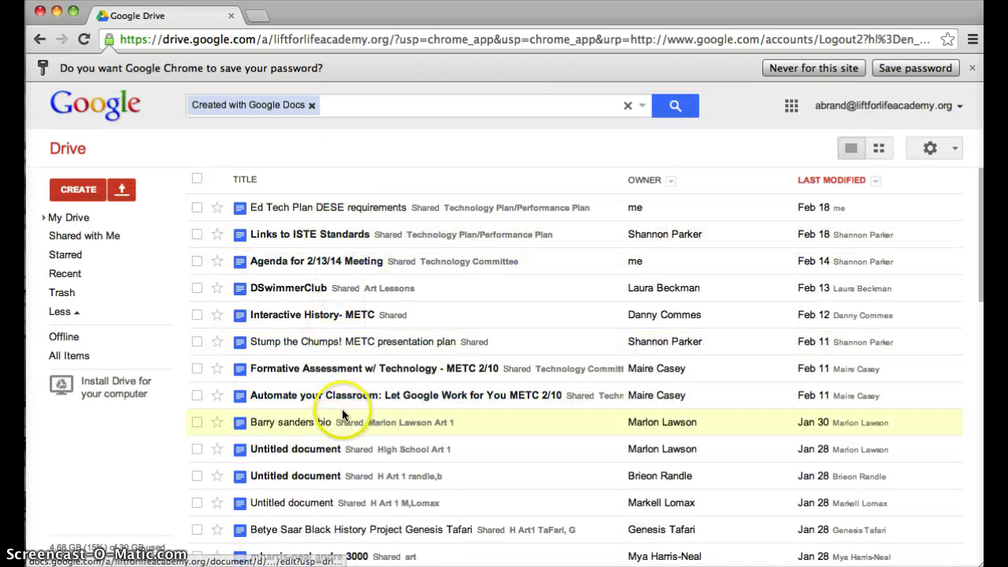
pyautogui.scroll(-5, 362, 331)
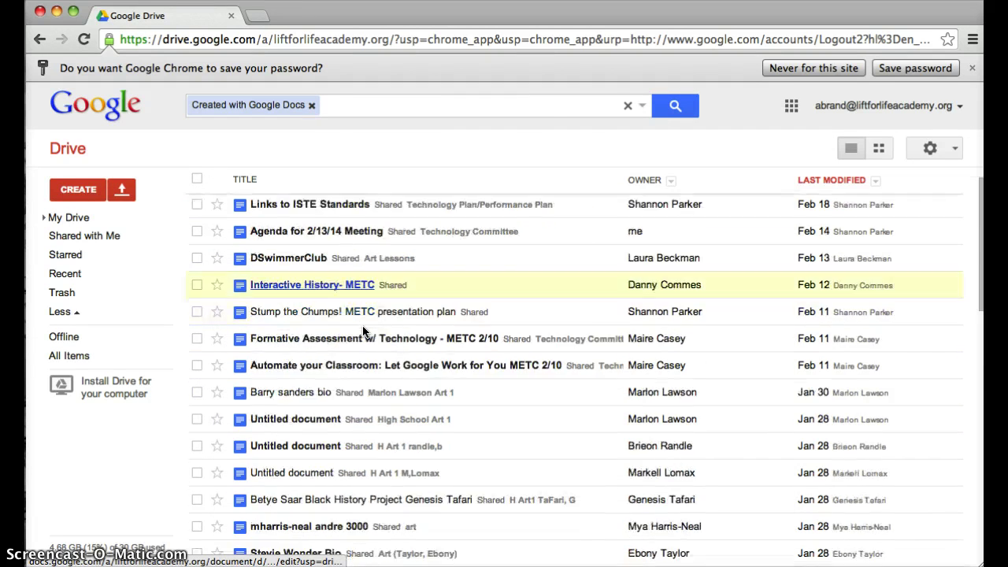
pyautogui.scroll(5, 362, 330)
pyautogui.scroll(-8, 362, 331)
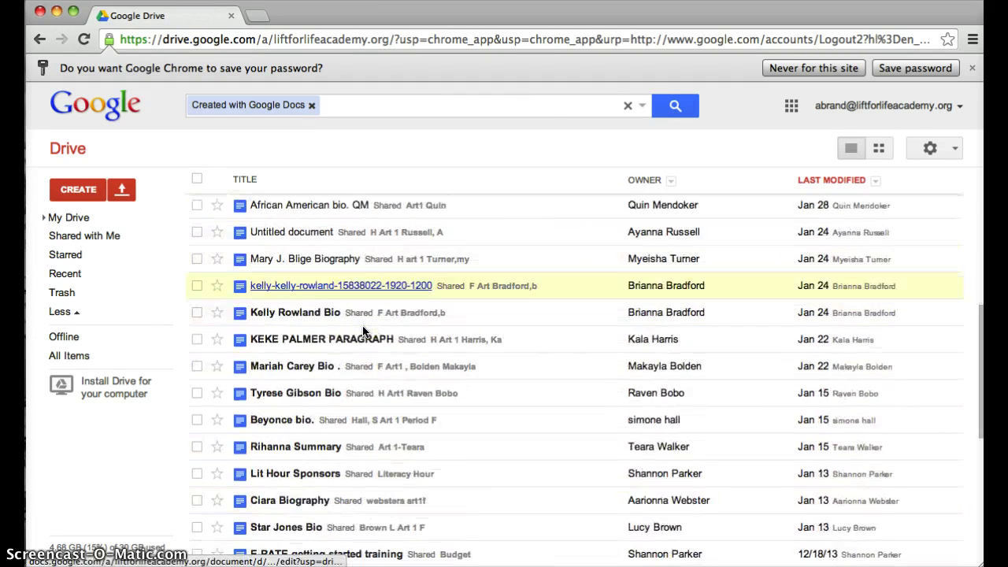
pyautogui.scroll(8, 362, 331)
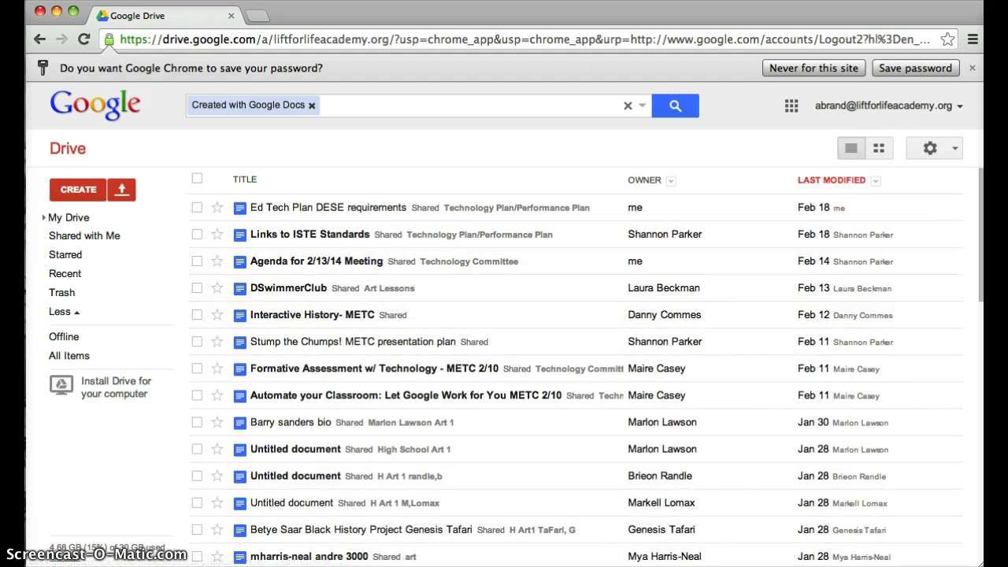
pyautogui.click(950, 149)
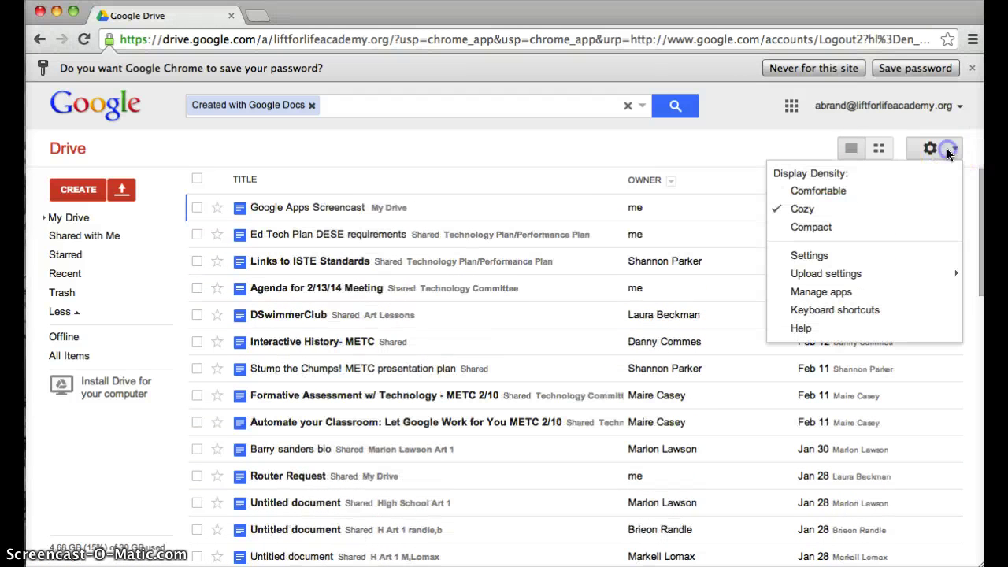
# Step: In Manage apps, disconnect Simplebooklet EDU from Drive and confirm the Disconnect prompt
pyautogui.click(848, 291)
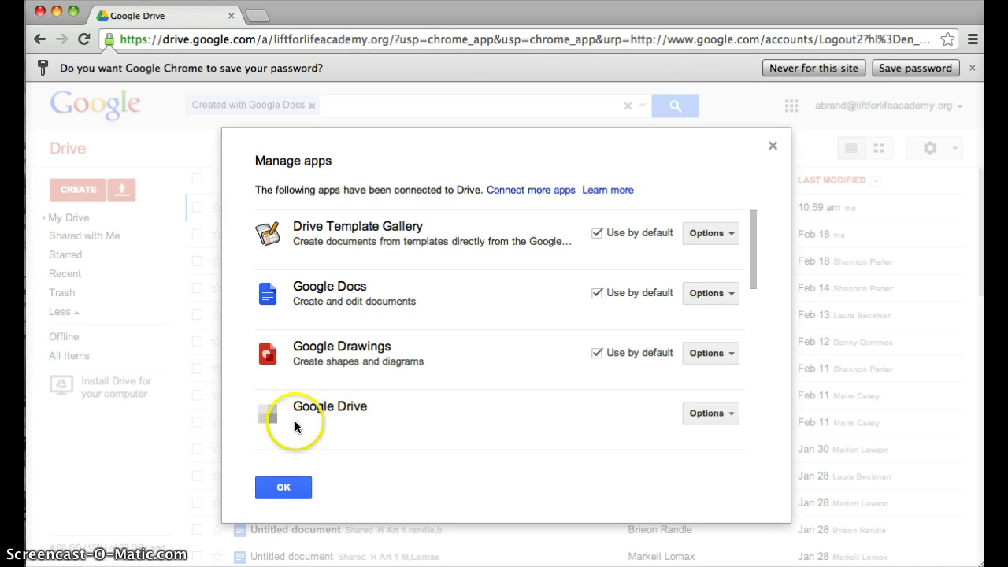
pyautogui.scroll(-5, 526, 394)
pyautogui.scroll(-5, 526, 391)
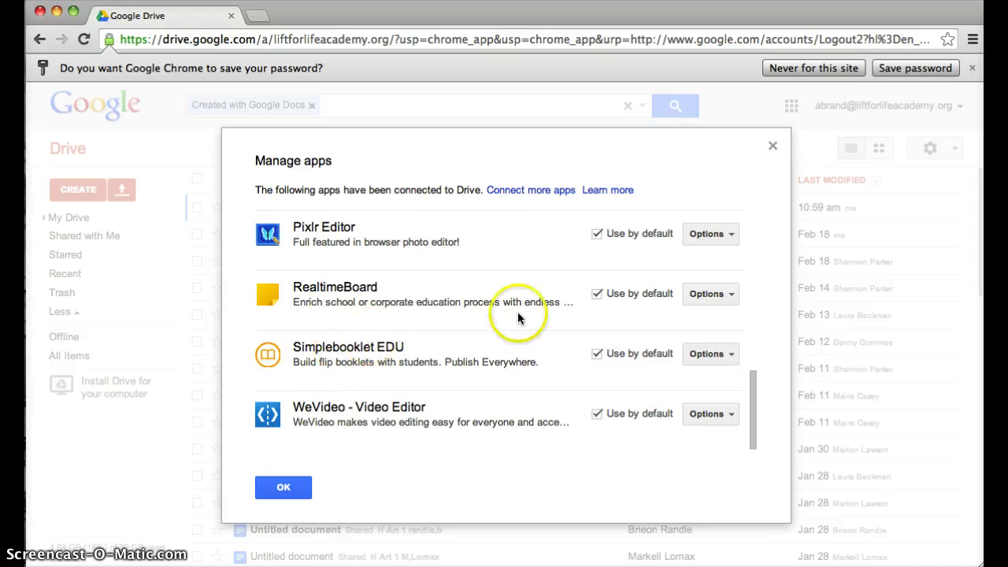
pyautogui.click(709, 354)
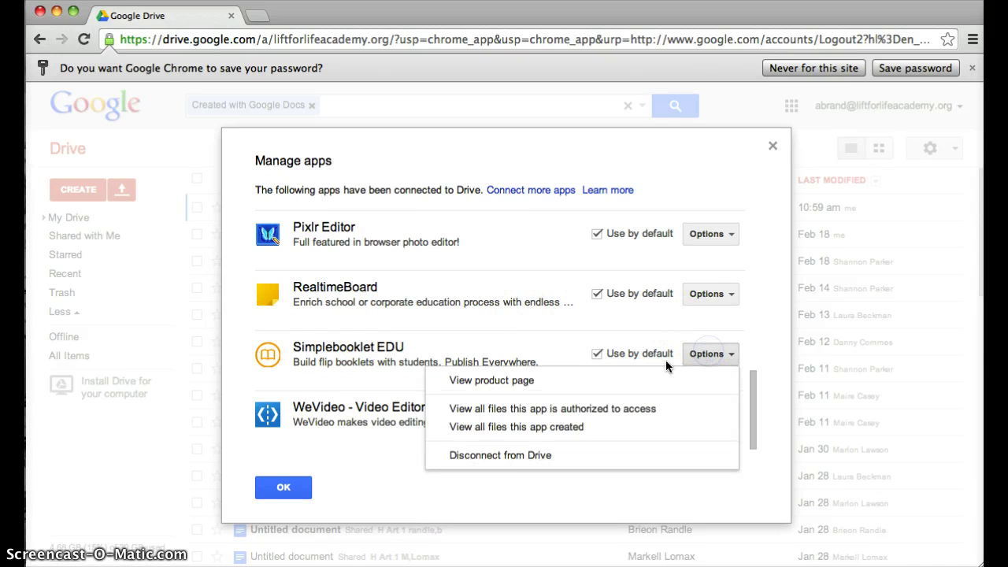
pyautogui.click(492, 455)
pyautogui.click(362, 387)
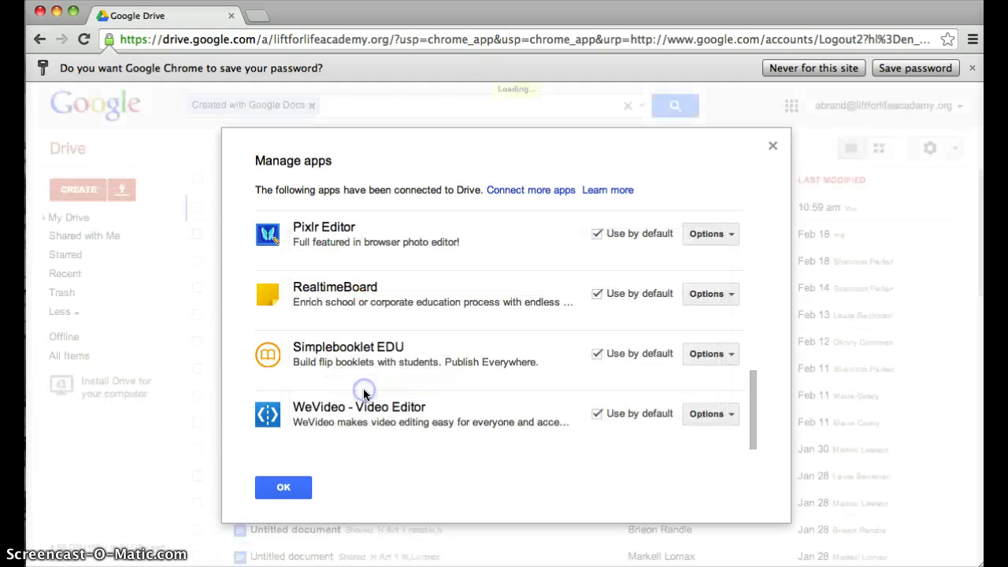